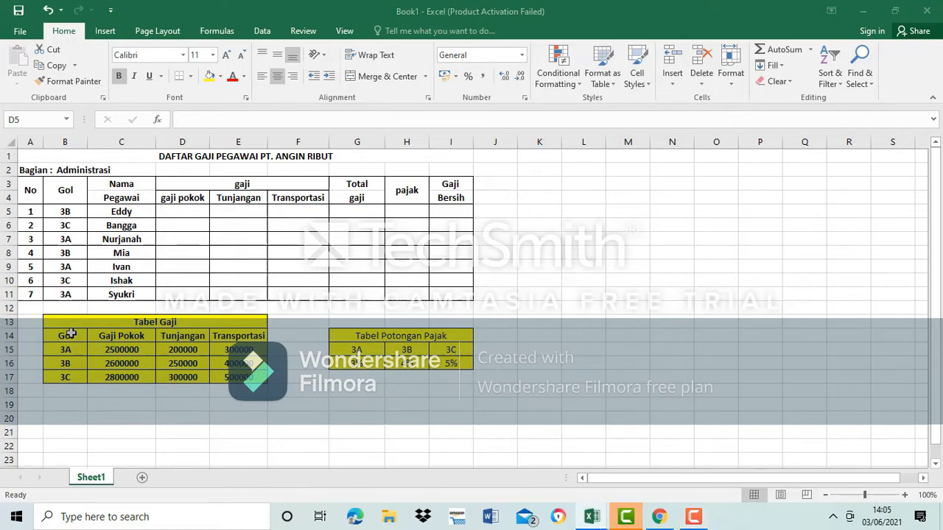
Examine the salary columns in Tabel Gaji and the grade and percentage rows in Tabel Potongan Pajak.
{"action": "left_click_drag", "start_coordinate": [70, 337], "coordinate": [70, 373]}
{"action": "left_click_drag", "start_coordinate": [130, 336], "coordinate": [133, 375]}
{"action": "left_click_drag", "start_coordinate": [184, 337], "coordinate": [184, 376]}
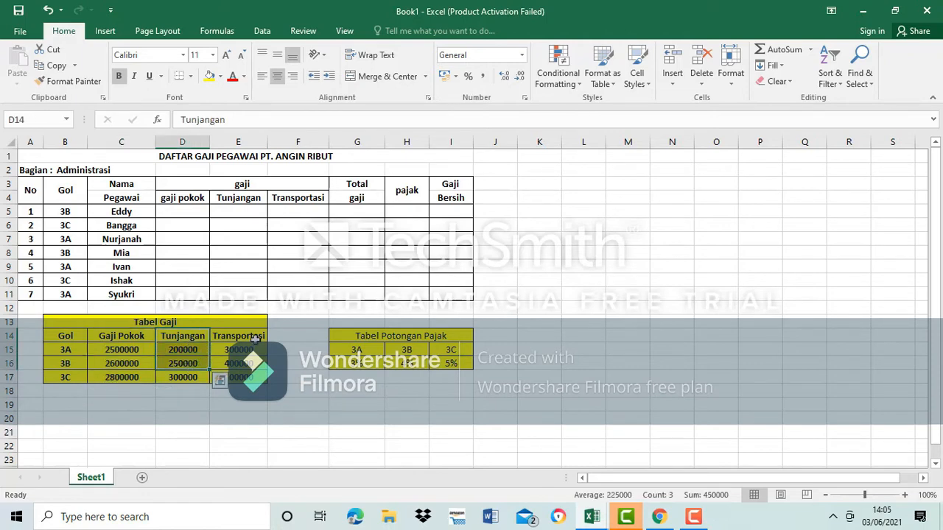
{"action": "left_click_drag", "start_coordinate": [238, 336], "coordinate": [238, 377]}
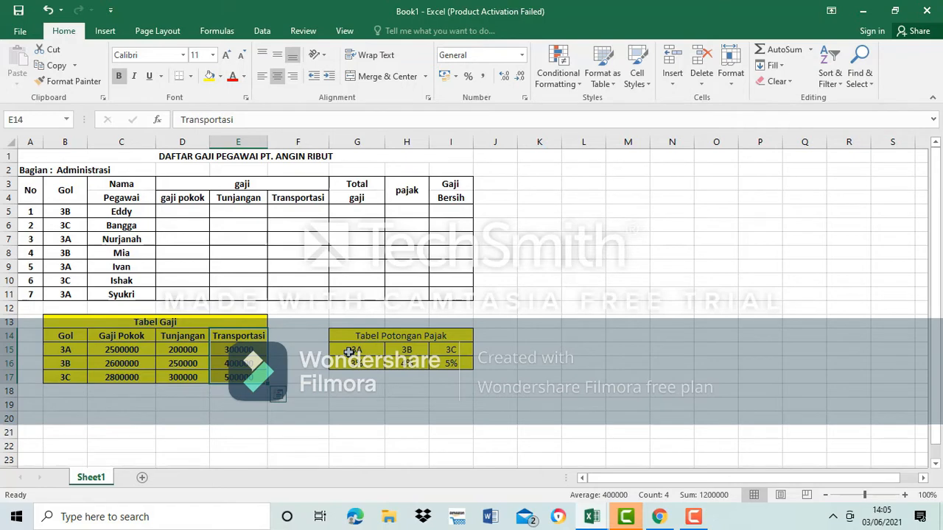
{"action": "left_click_drag", "start_coordinate": [349, 353], "coordinate": [452, 355]}
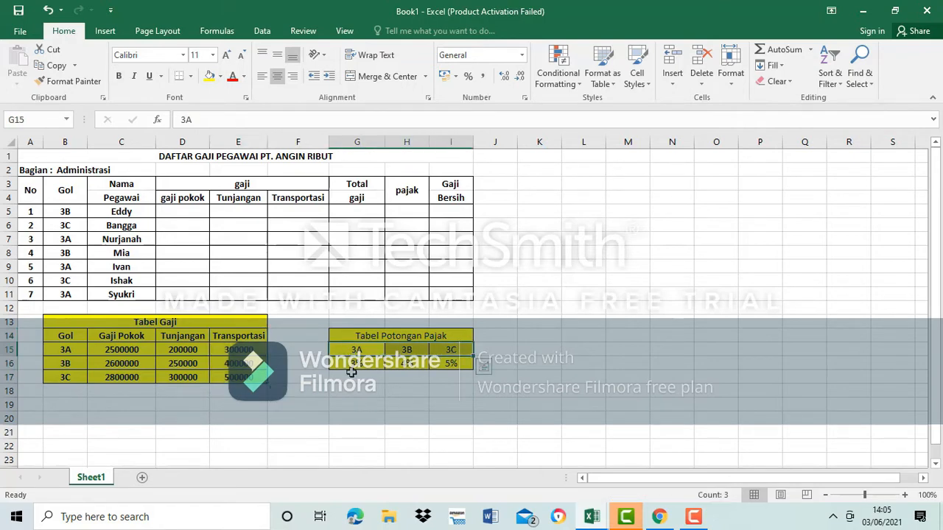
{"action": "left_click", "coordinate": [352, 368]}
{"action": "left_click_drag", "start_coordinate": [352, 368], "coordinate": [460, 351]}
{"action": "left_click_drag", "start_coordinate": [352, 364], "coordinate": [452, 364]}
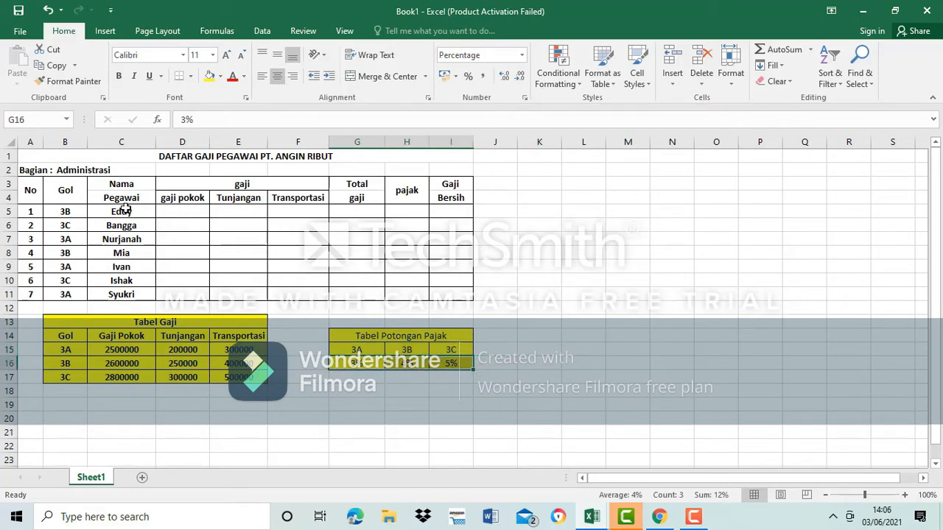
Enter the formula =VLOOKUP(B5;B14:E17;2;FALSE) in D5 to look up the first employee's gaji pokok.
{"action": "left_click", "coordinate": [196, 212]}
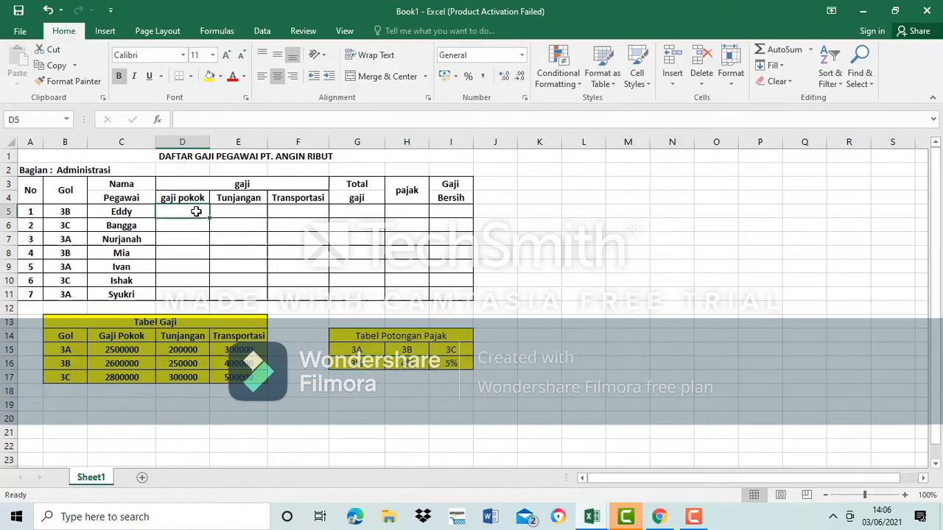
{"action": "type", "text": "="}
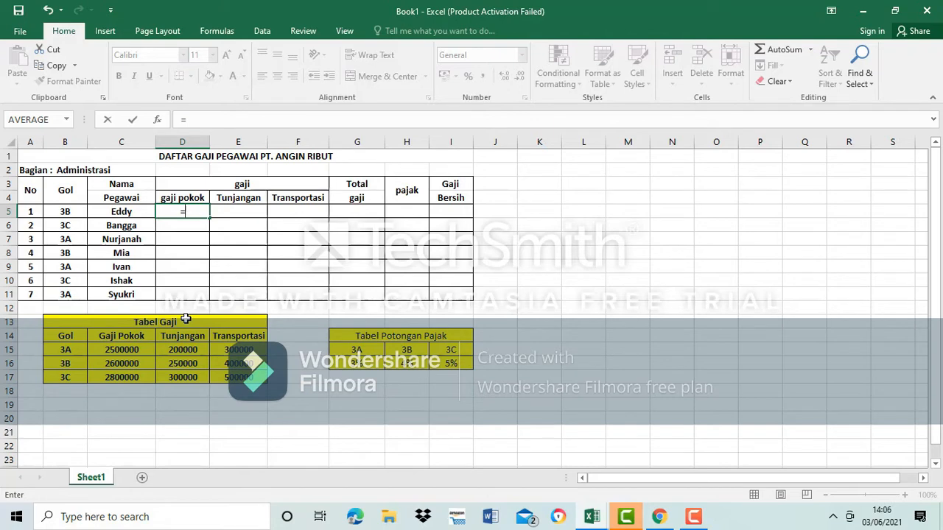
{"action": "type", "text": "vloo"}
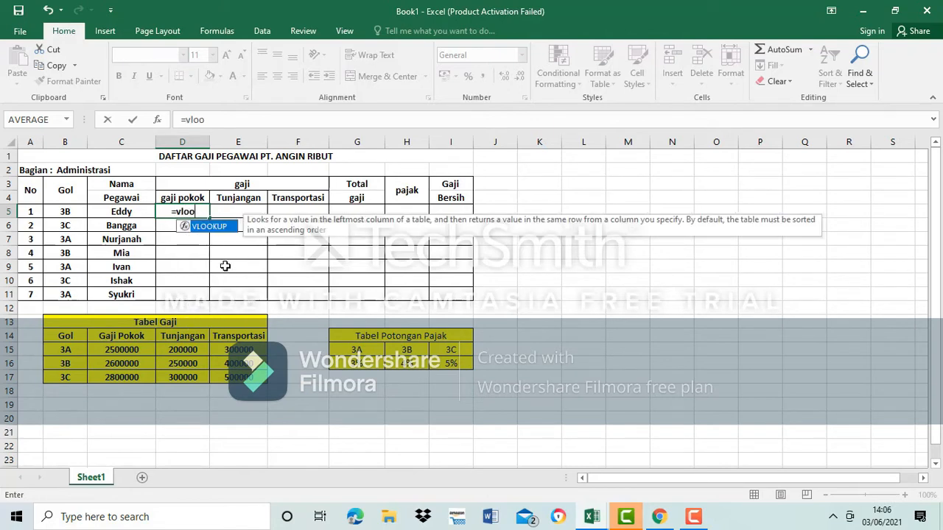
{"action": "double_click", "coordinate": [208, 231]}
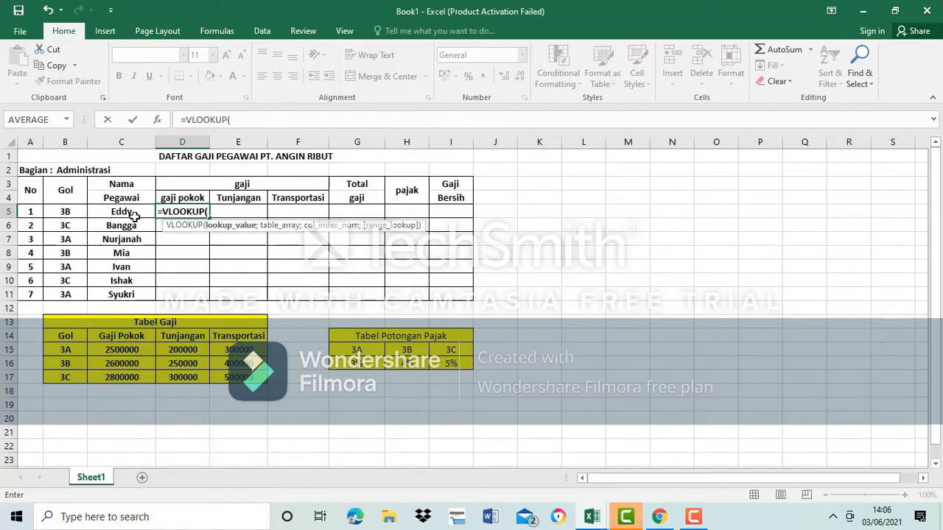
{"action": "left_click", "coordinate": [71, 212]}
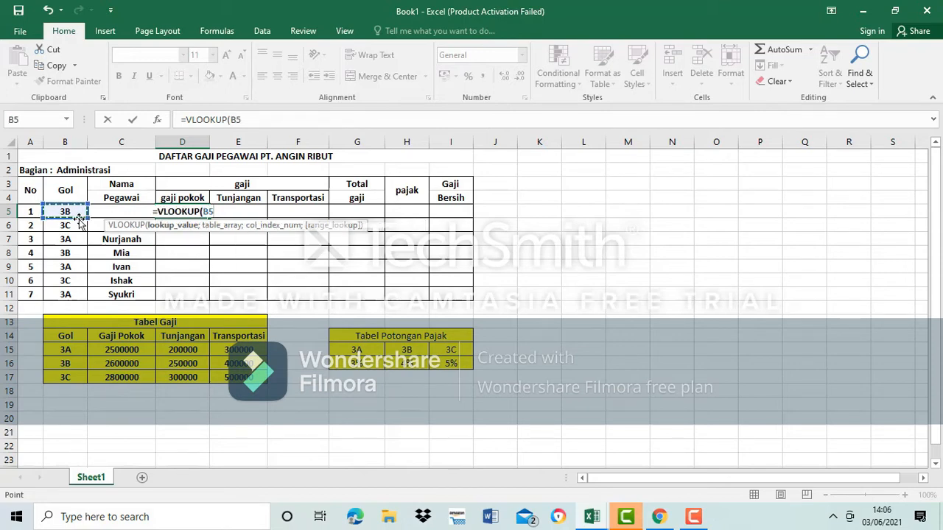
{"action": "type", "text": ";"}
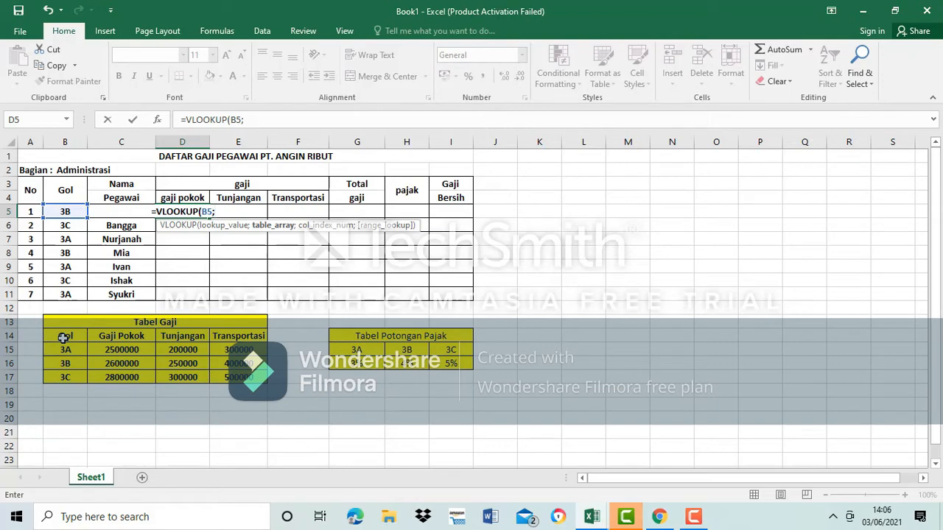
{"action": "left_click_drag", "start_coordinate": [63, 338], "coordinate": [237, 373]}
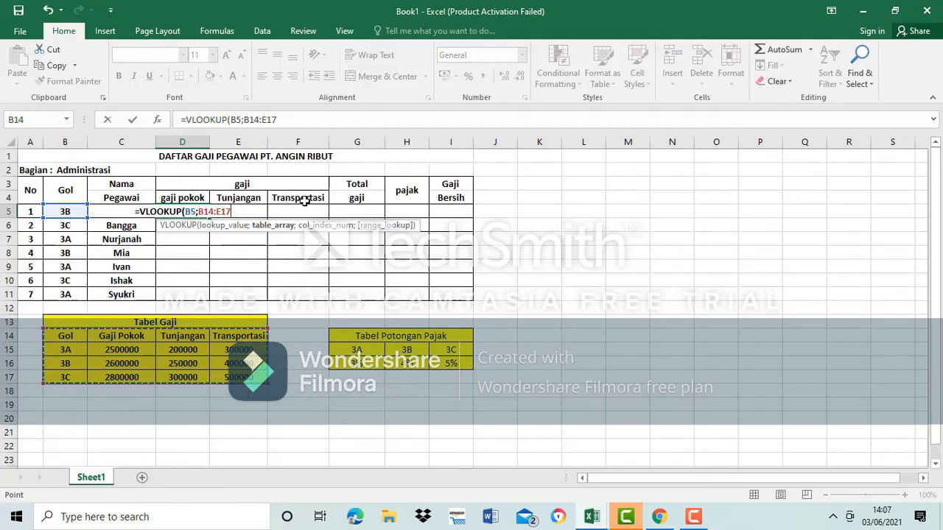
{"action": "type", "text": ";"}
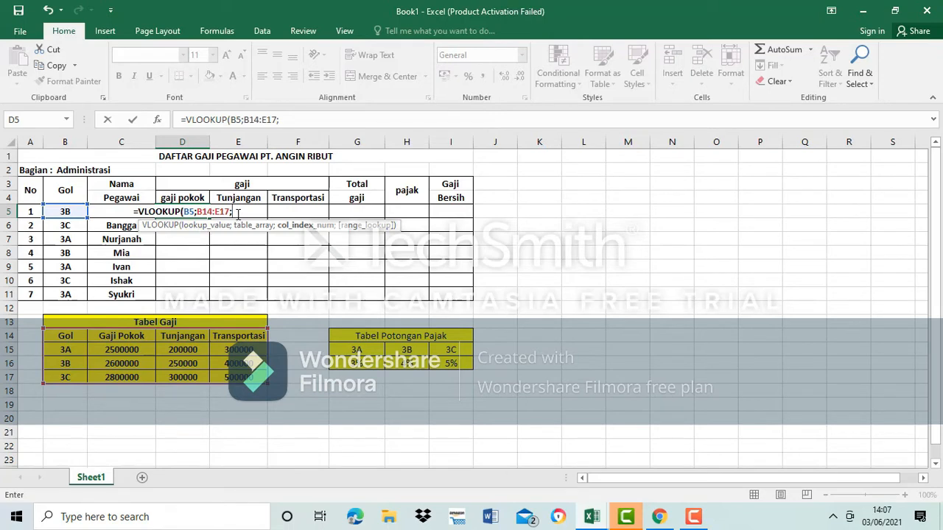
{"action": "type", "text": "2"}
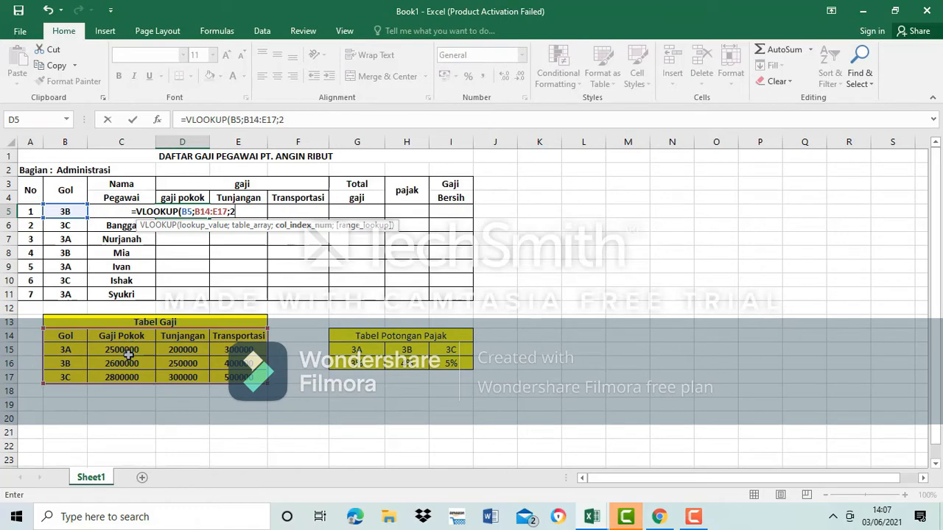
{"action": "type", "text": ";"}
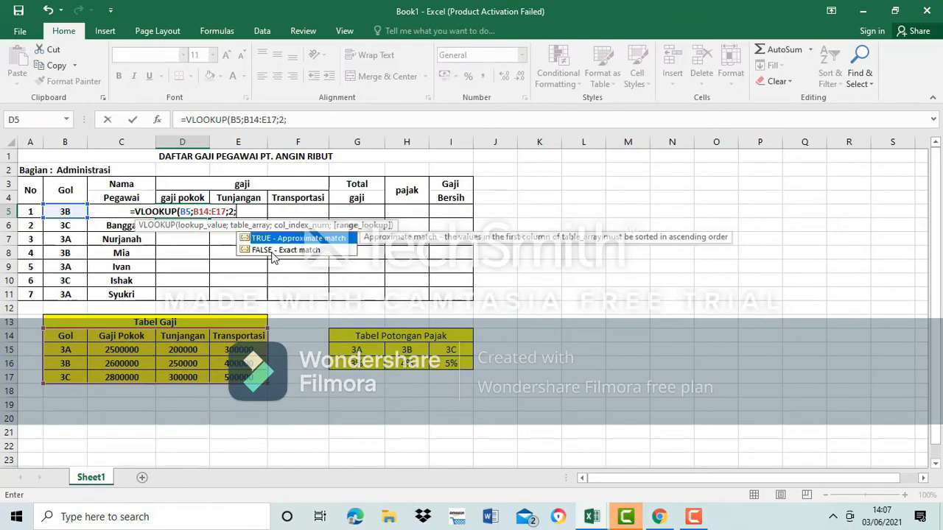
{"action": "left_click", "coordinate": [272, 251]}
{"action": "double_click", "coordinate": [271, 251]}
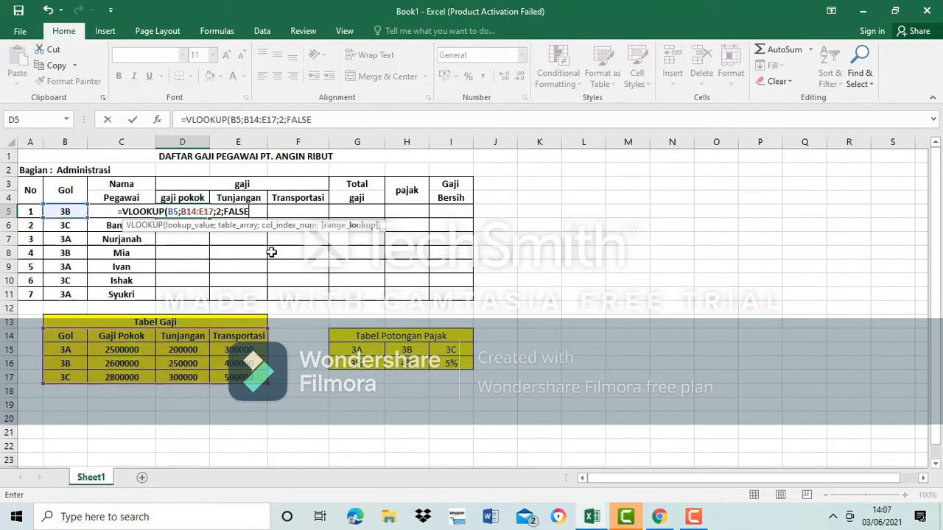
{"action": "type", "text": ")"}
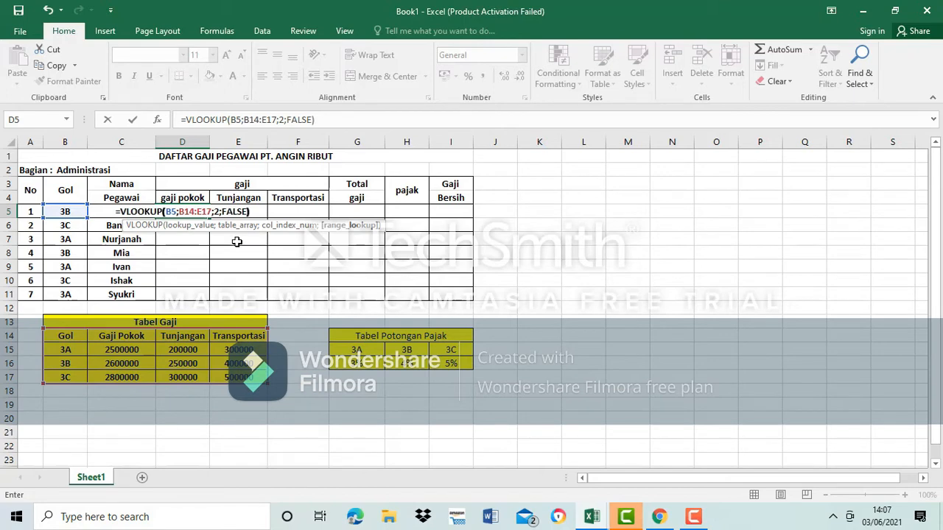
{"action": "key", "text": "Return"}
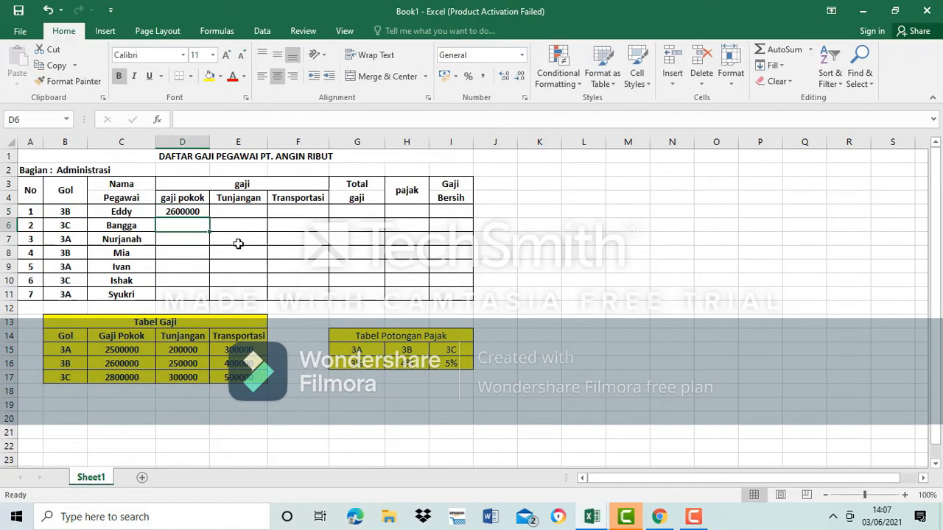
Replace FALSE with 0 in the D5 VLOOKUP formula and fill it down through D11.
{"action": "left_click", "coordinate": [204, 212]}
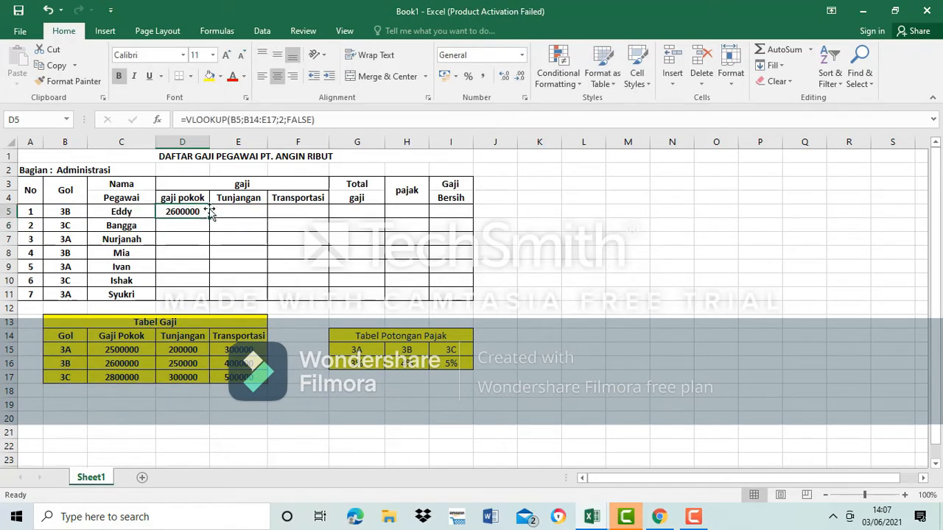
{"action": "left_click", "coordinate": [315, 120]}
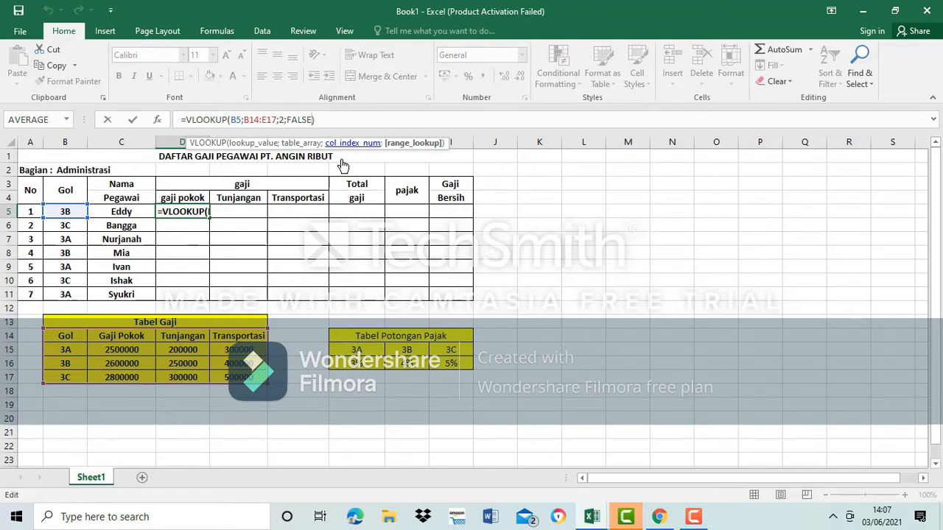
{"action": "key", "text": "BackSpace"}
{"action": "key", "text": "BackSpace"}
{"action": "key", "text": "BackSpace"}
{"action": "key", "text": "BackSpace"}
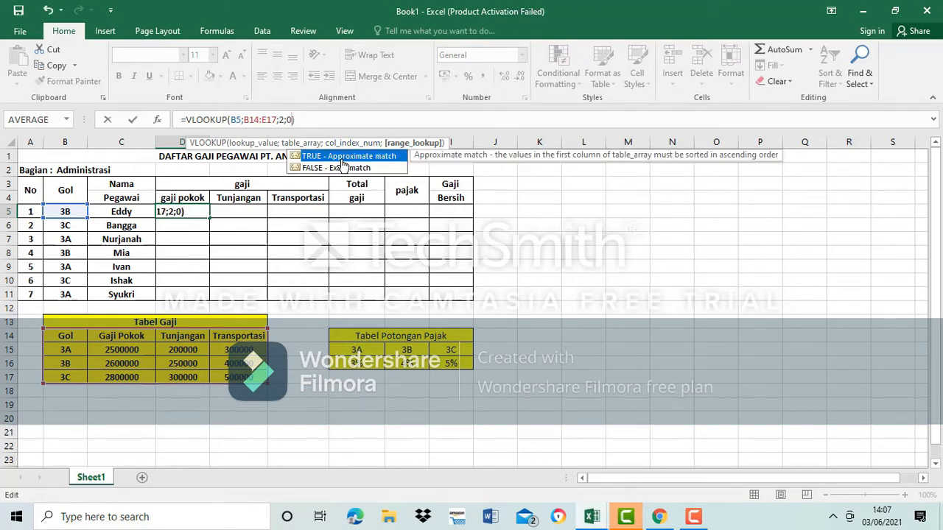
{"action": "key", "text": "Return"}
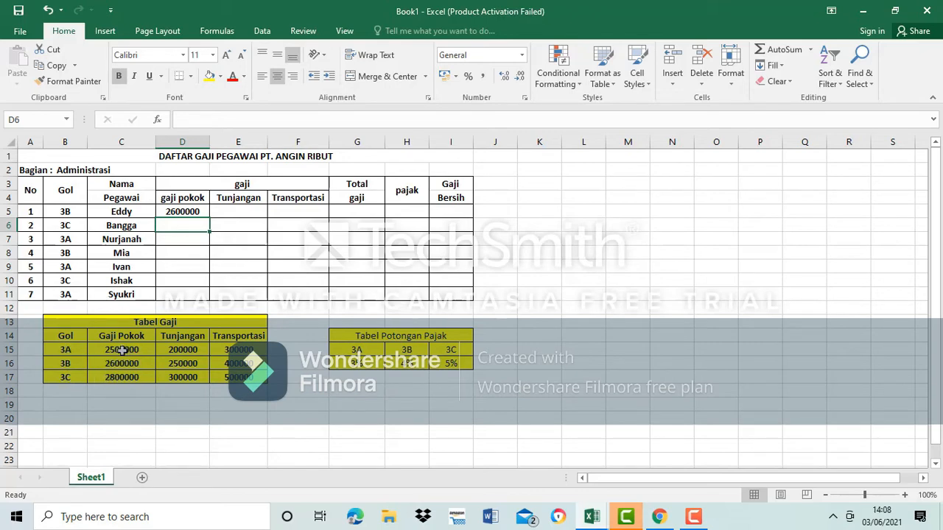
{"action": "left_click", "coordinate": [195, 210]}
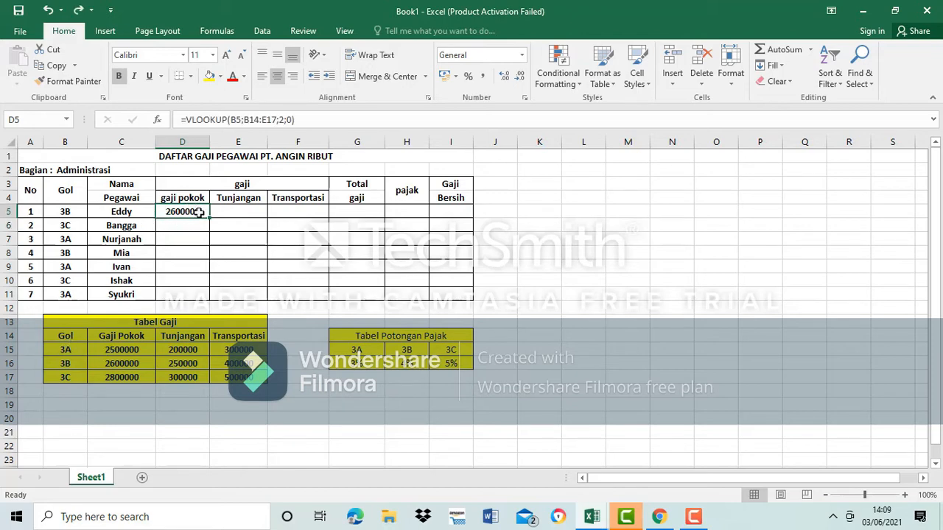
{"action": "left_click_drag", "start_coordinate": [211, 218], "coordinate": [212, 304]}
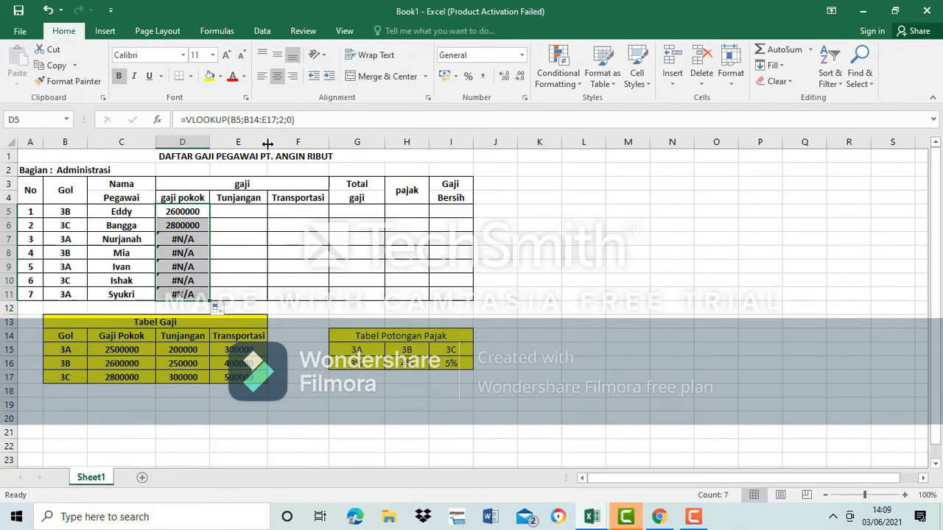
Make the table range in the D5 formula absolute as $B$14:$E$17 and refill the formula down through D11.
{"action": "left_click_drag", "start_coordinate": [244, 119], "coordinate": [276, 120]}
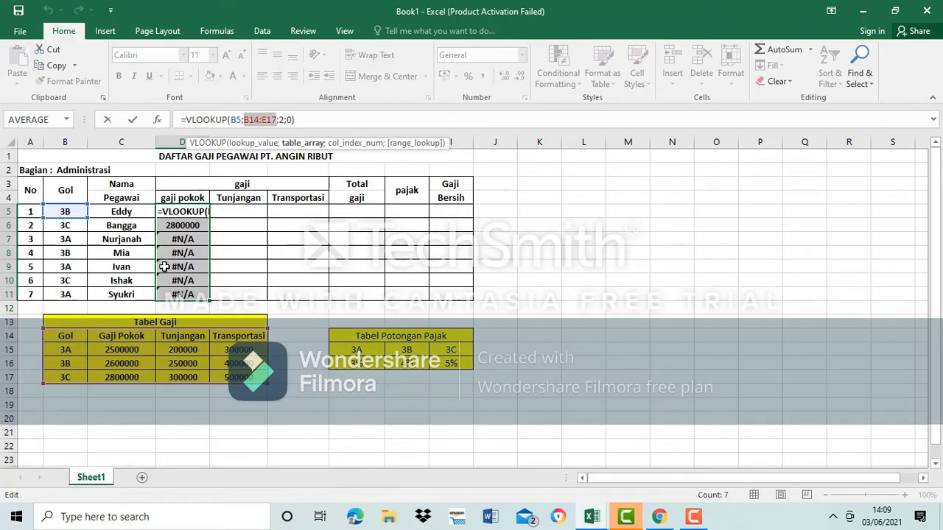
{"action": "left_click", "coordinate": [245, 120]}
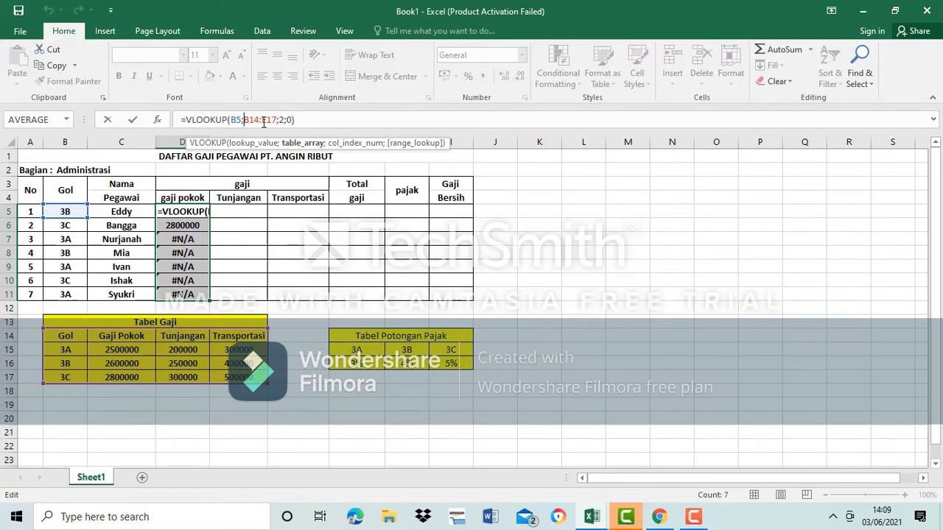
{"action": "type", "text": "$"}
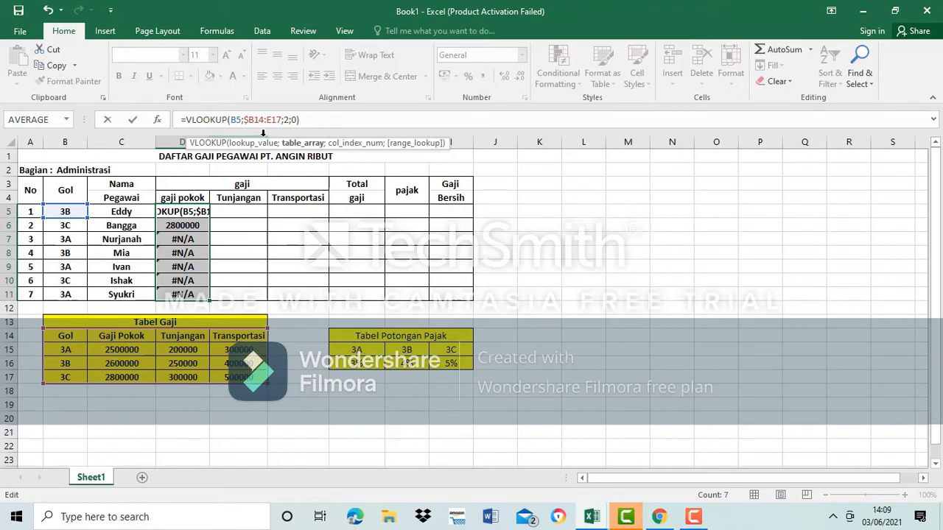
{"action": "type", "text": "$"}
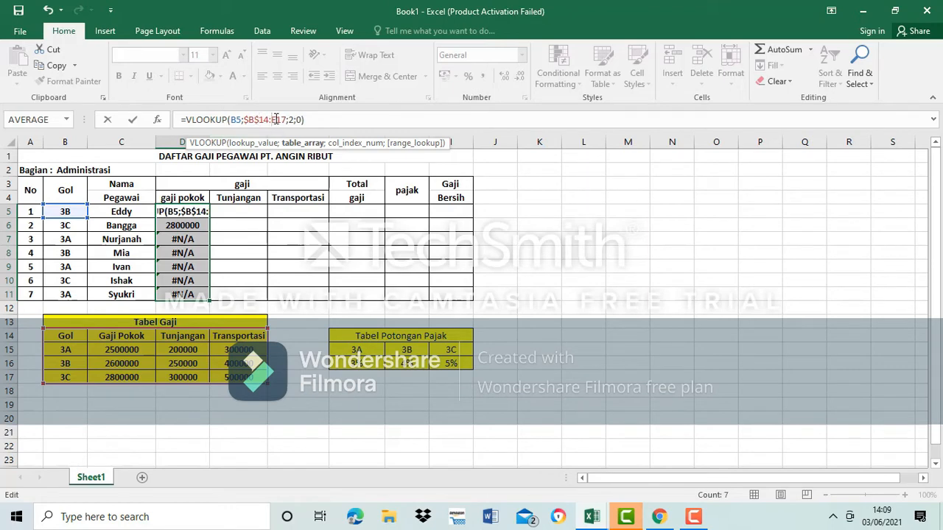
{"action": "type", "text": "$"}
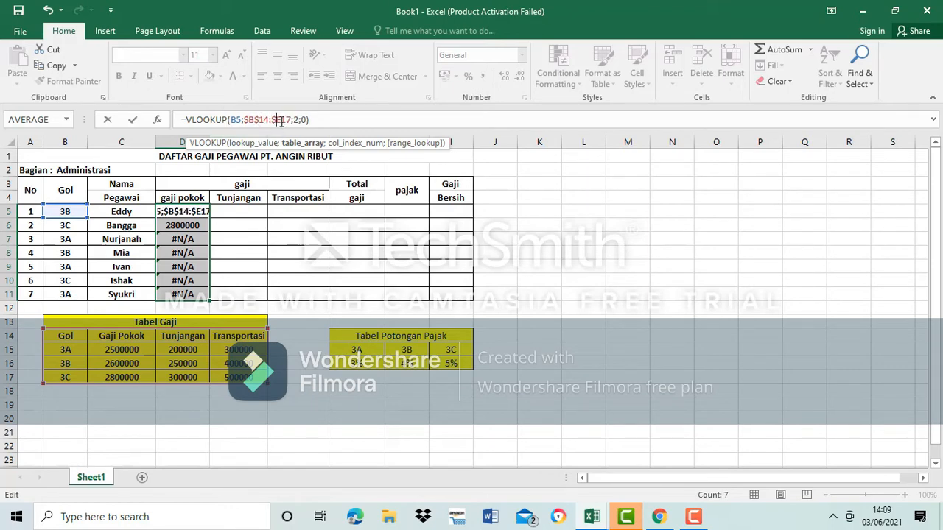
{"action": "type", "text": "$"}
{"action": "key", "text": "Return"}
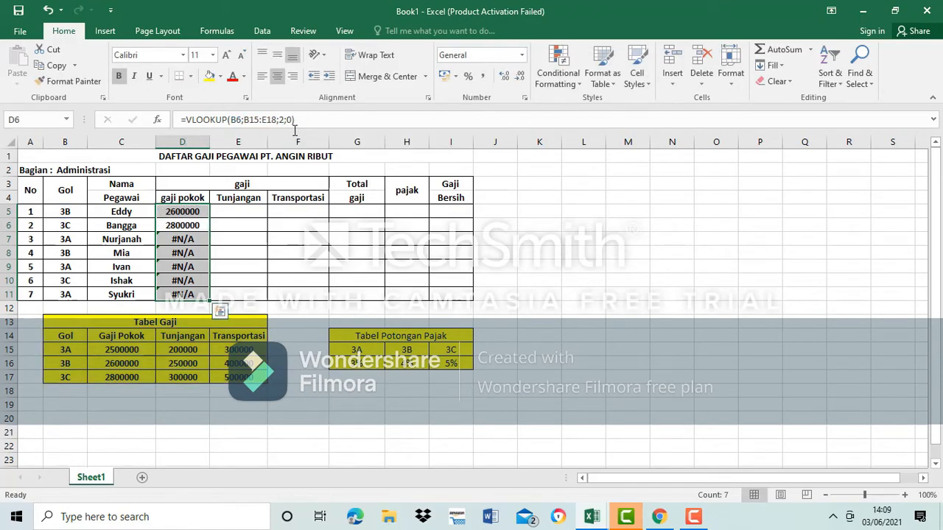
{"action": "left_click", "coordinate": [188, 213]}
{"action": "left_click_drag", "start_coordinate": [209, 218], "coordinate": [193, 301]}
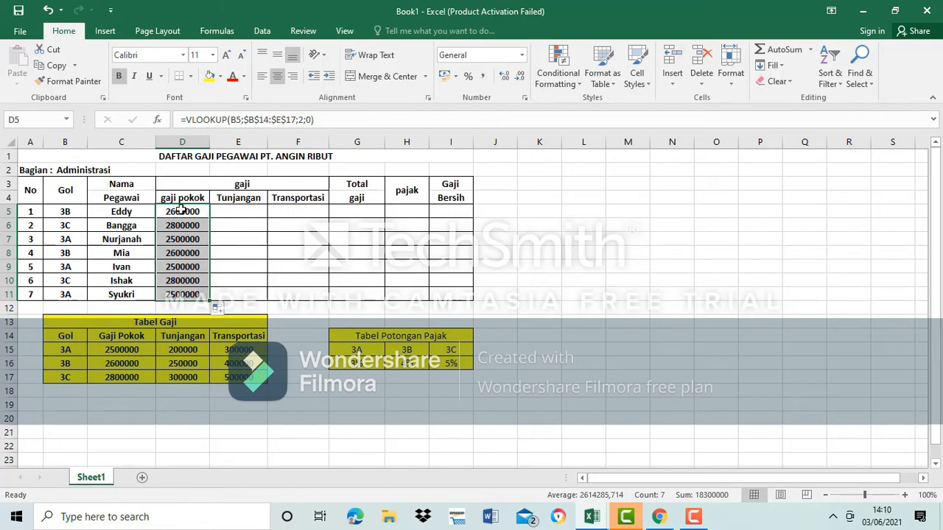
Write the formula =VLOOKUP(B5;B14:E17;3;0) in E5 to look up the first employee's tunjangan.
{"action": "left_click", "coordinate": [233, 212]}
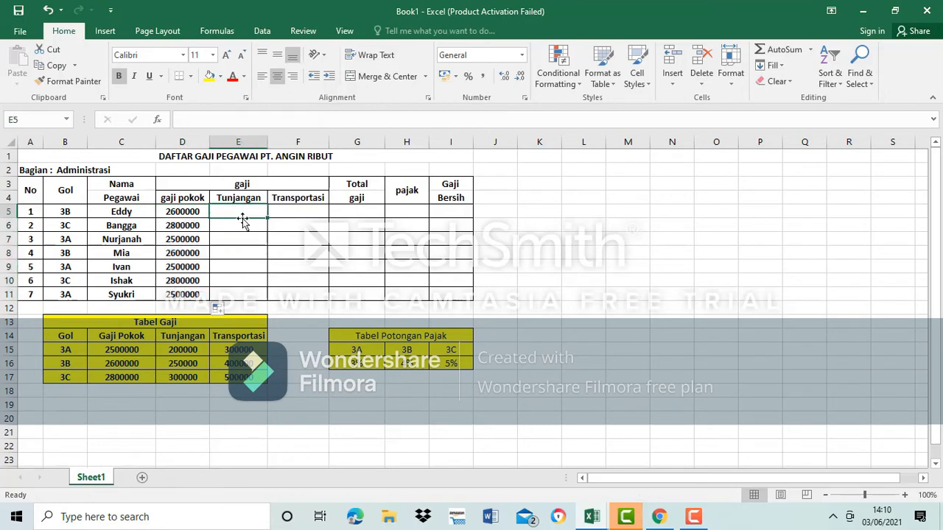
{"action": "type", "text": "="}
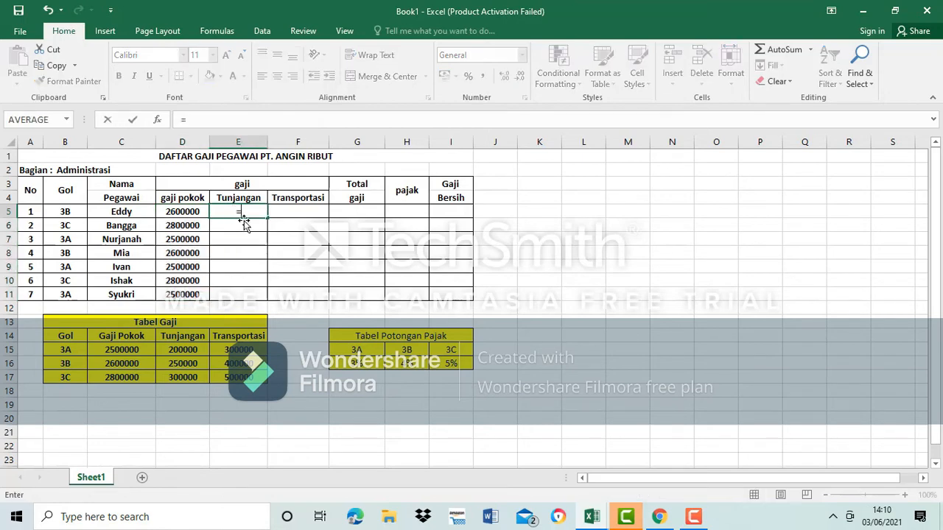
{"action": "type", "text": "vl"}
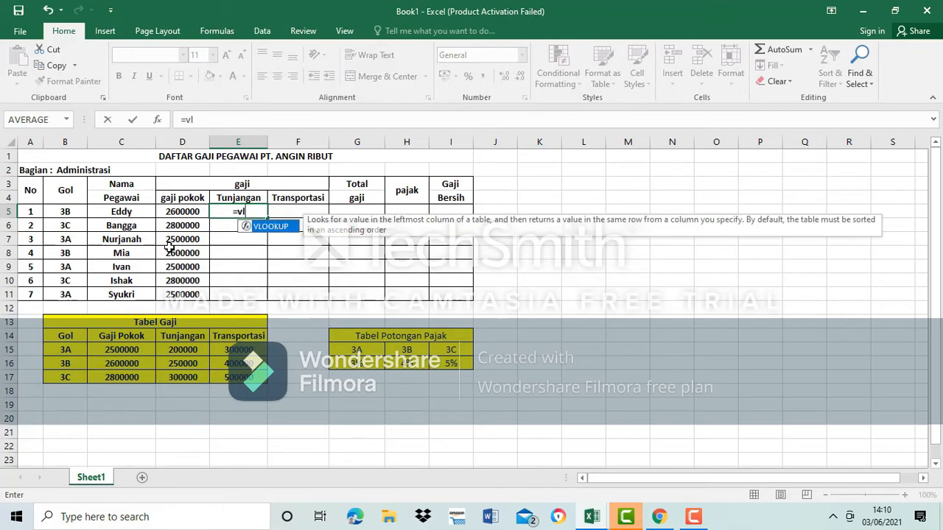
{"action": "double_click", "coordinate": [279, 227]}
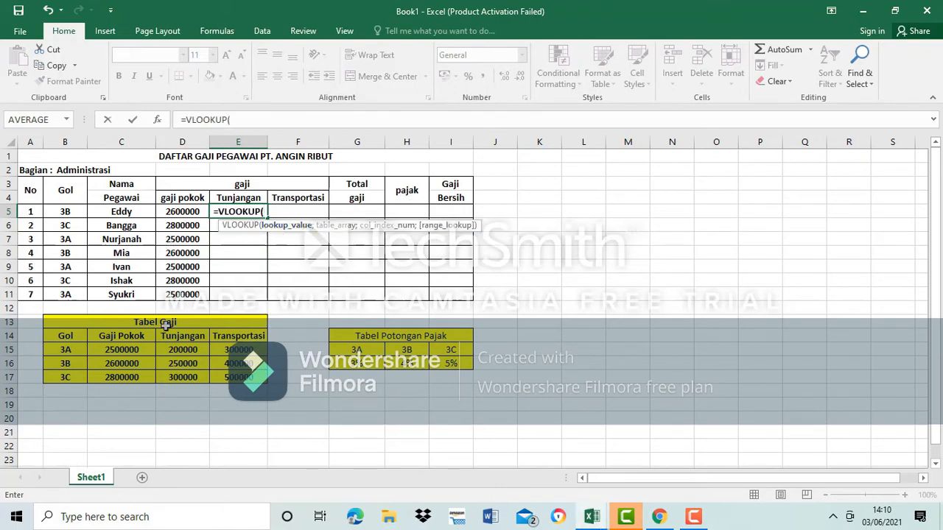
{"action": "left_click", "coordinate": [63, 213]}
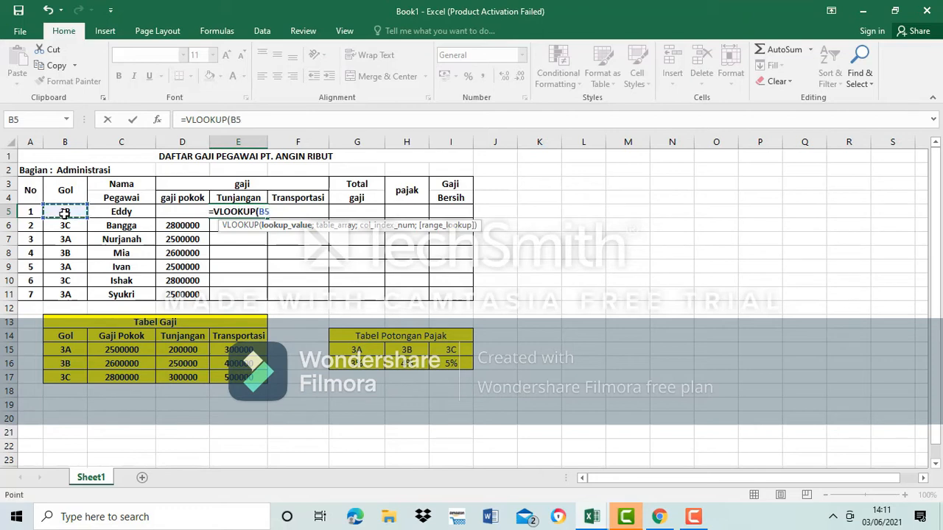
{"action": "type", "text": ";"}
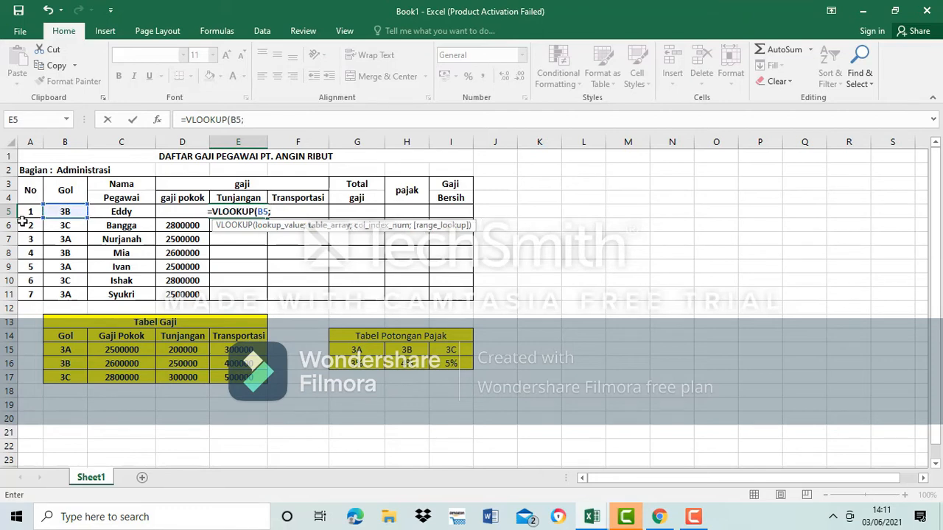
{"action": "left_click_drag", "start_coordinate": [65, 336], "coordinate": [223, 377]}
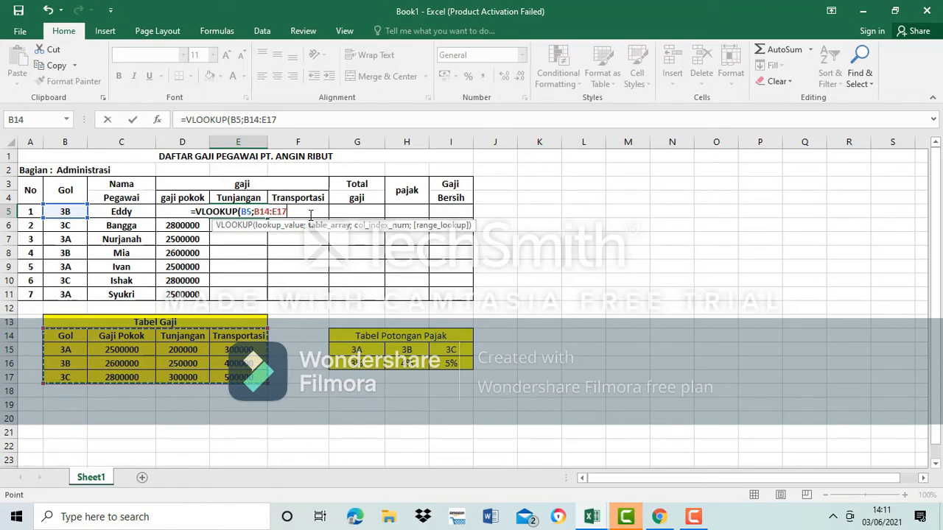
{"action": "type", "text": ";"}
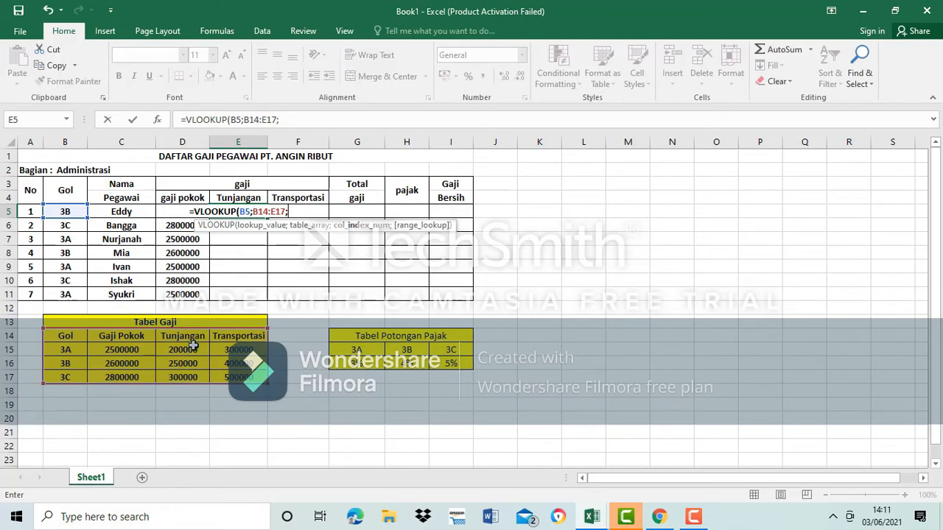
{"action": "type", "text": "3"}
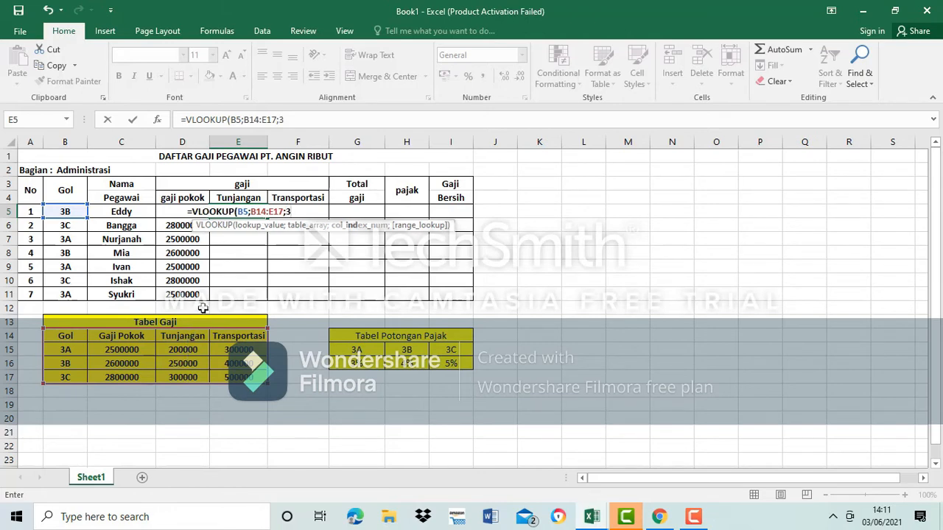
{"action": "type", "text": ";0"}
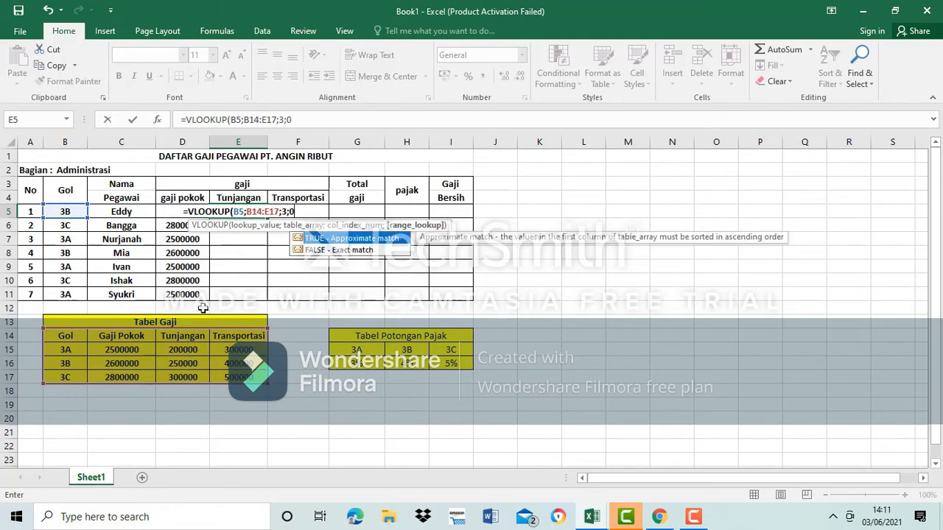
{"action": "type", "text": ")"}
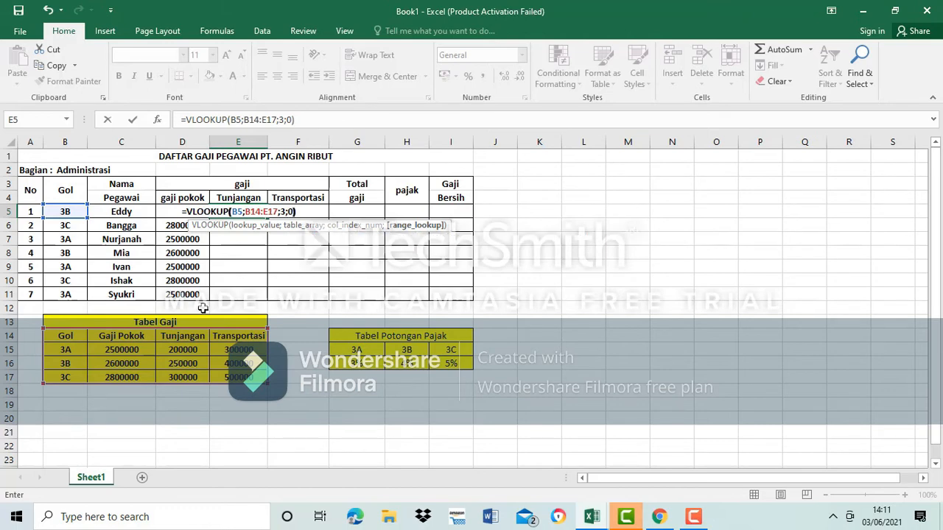
Make the table range in the E5 formula absolute as $B$14:$E$17 and fill the formula down through E11.
{"action": "left_click", "coordinate": [248, 213]}
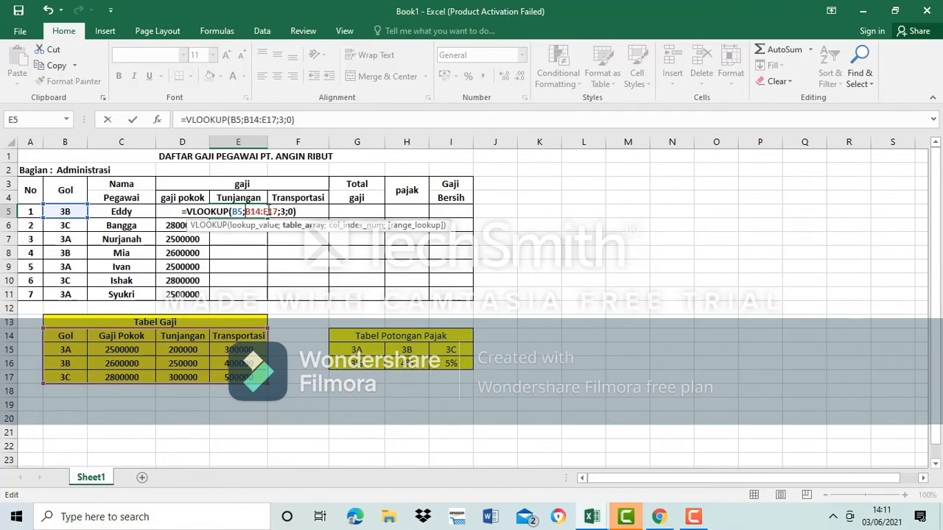
{"action": "type", "text": "$"}
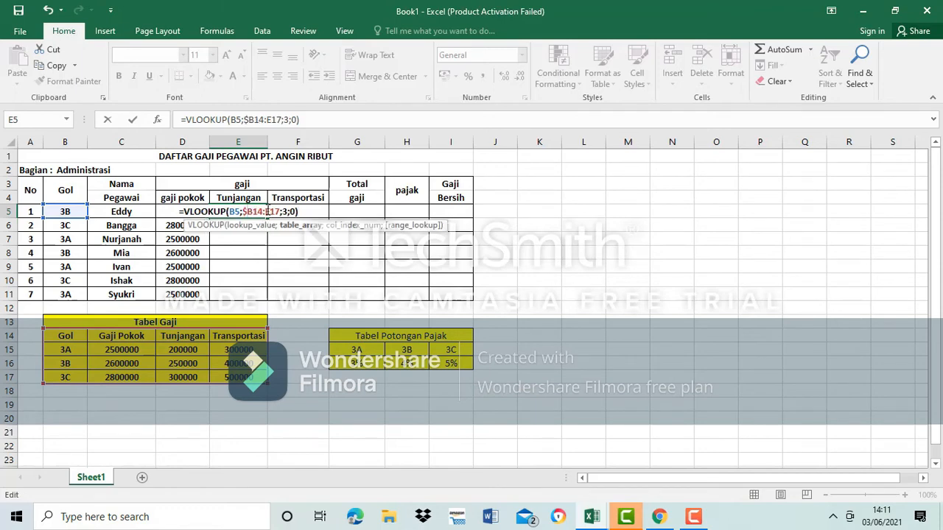
{"action": "key", "text": "Right"}
{"action": "type", "text": "$B"}
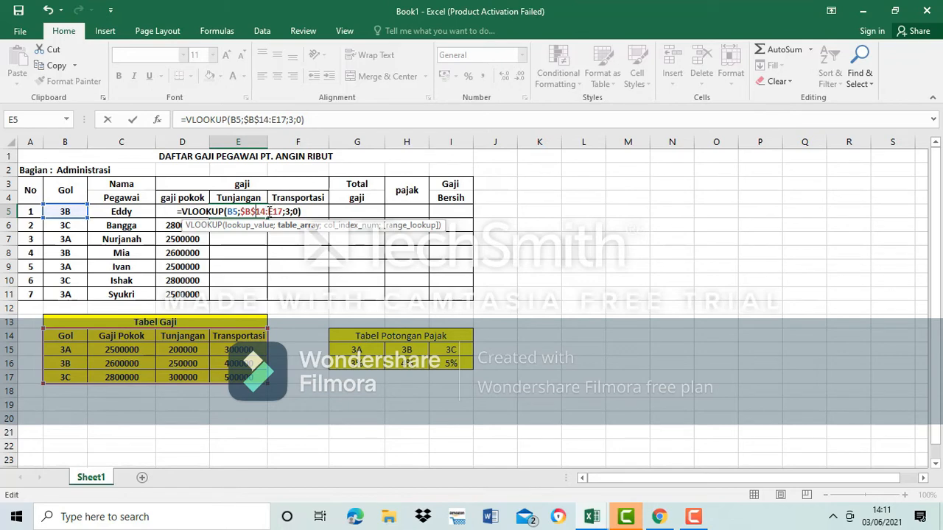
{"action": "type", "text": "$"}
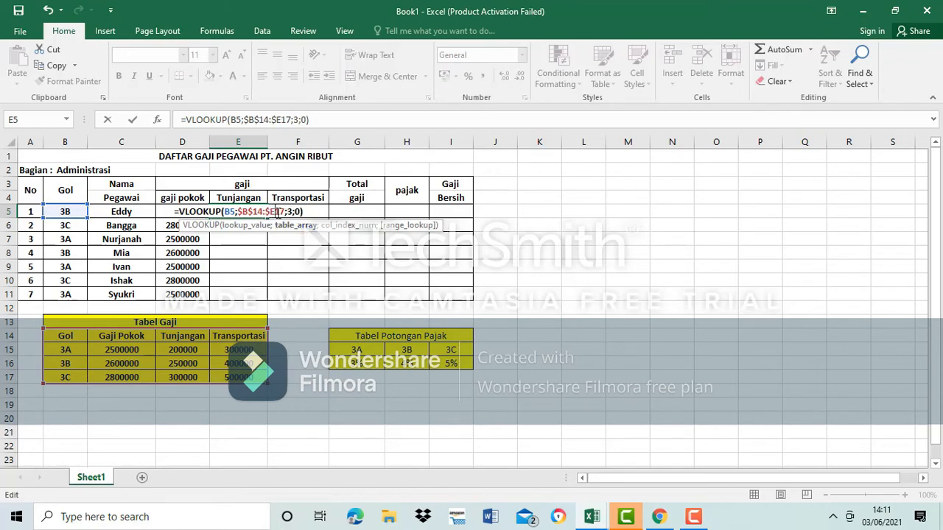
{"action": "key", "text": "Right"}
{"action": "type", "text": "$"}
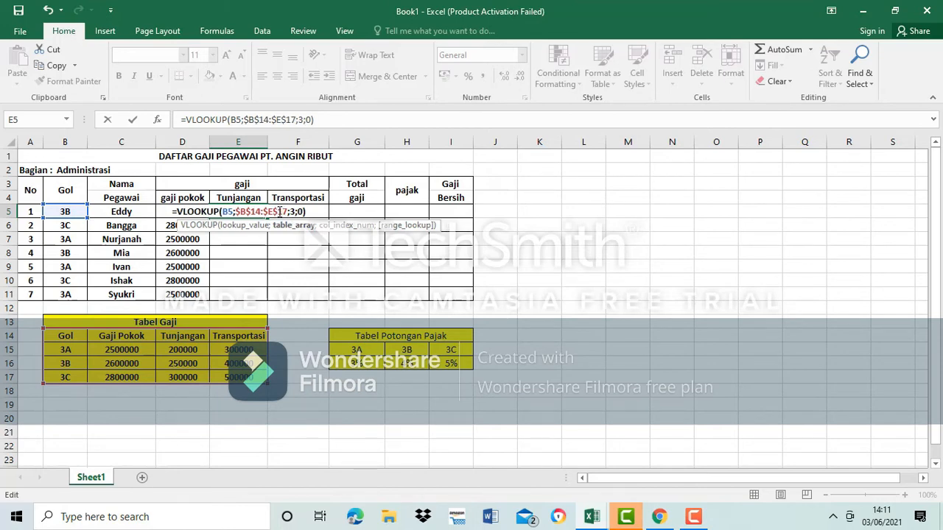
{"action": "key", "text": "Return"}
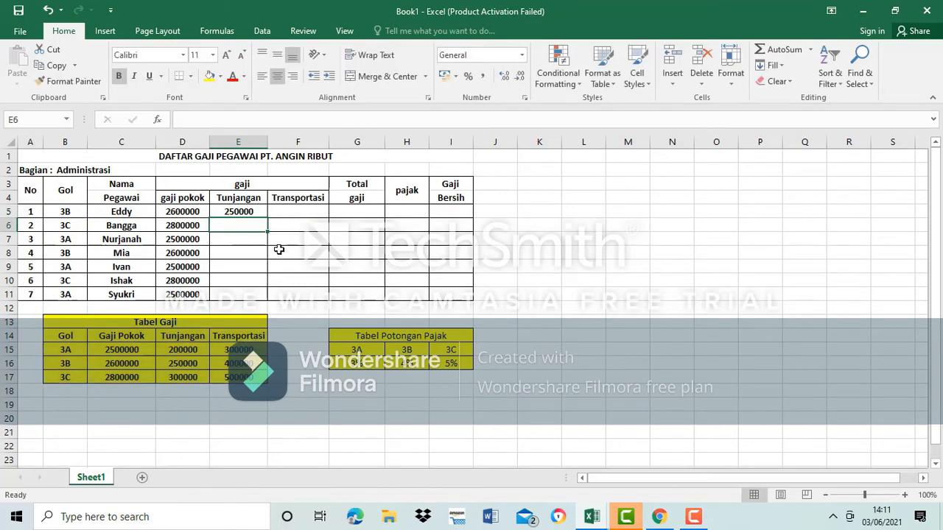
{"action": "left_click", "coordinate": [245, 213]}
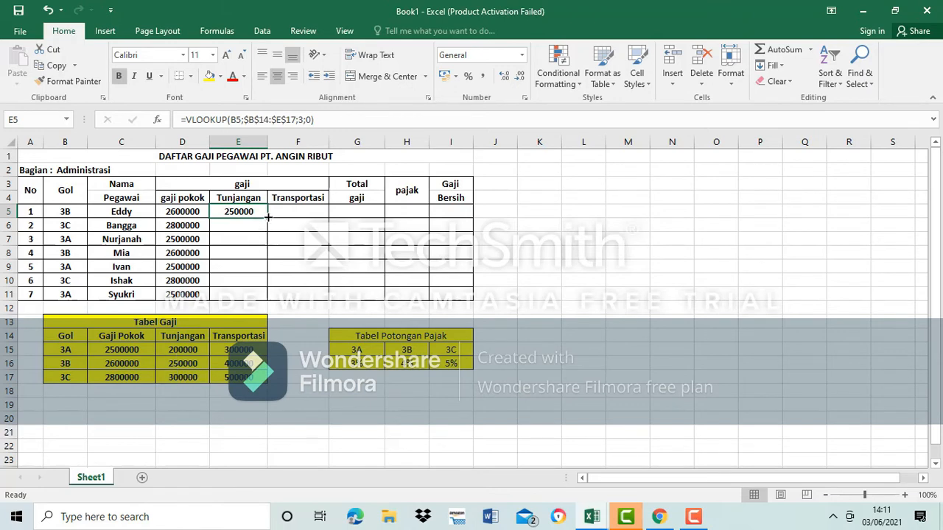
{"action": "left_click_drag", "start_coordinate": [266, 221], "coordinate": [260, 298]}
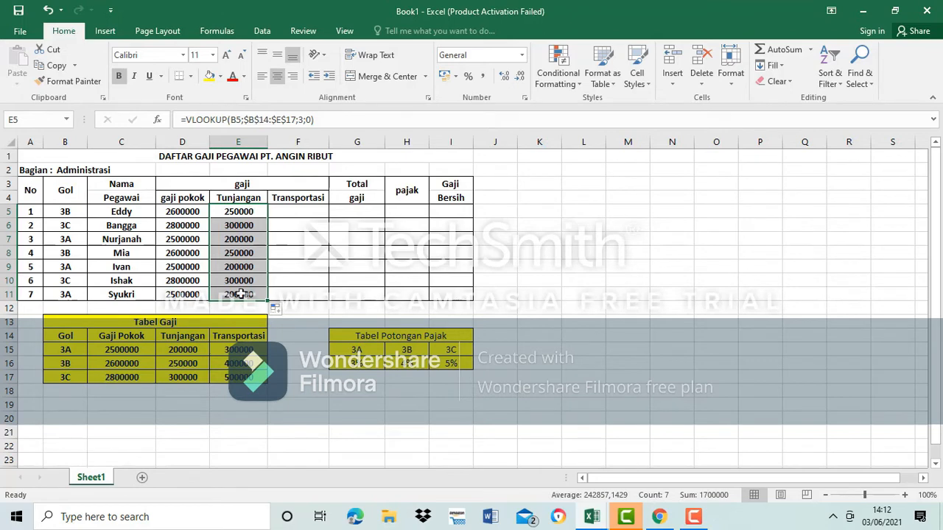
Build a VLOOKUP in F5 for the first employee's transportasi with lookup value B5, table B14:E17, column 4 and match 0.
{"action": "key", "text": "Right"}
{"action": "type", "text": "="}
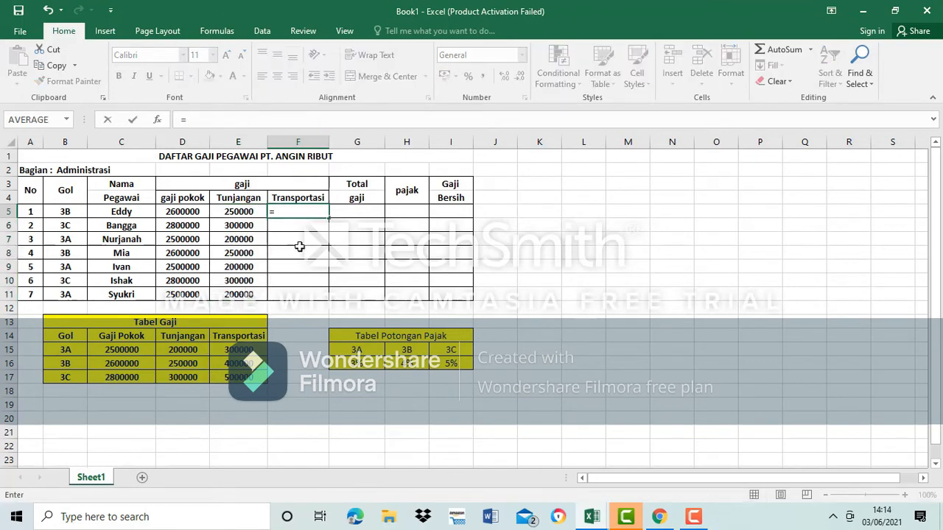
{"action": "type", "text": "vlok"}
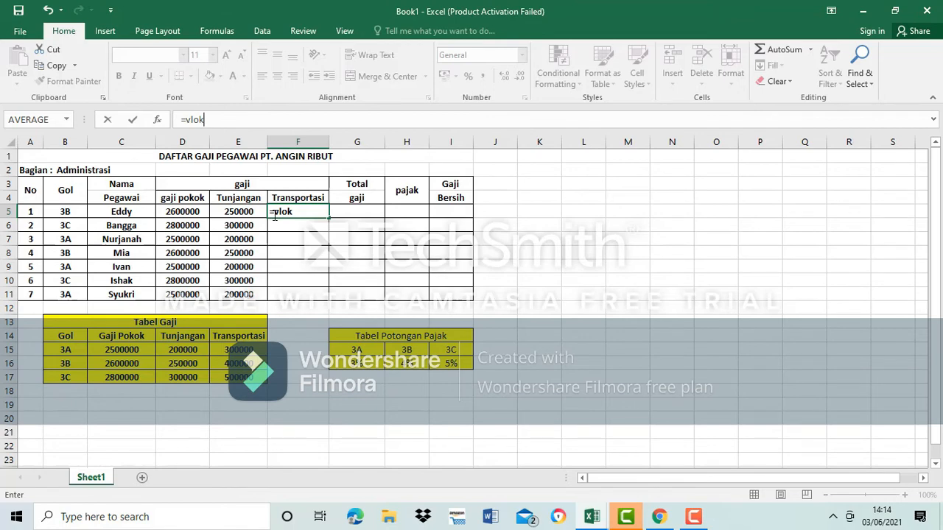
{"action": "key", "text": "BackSpace"}
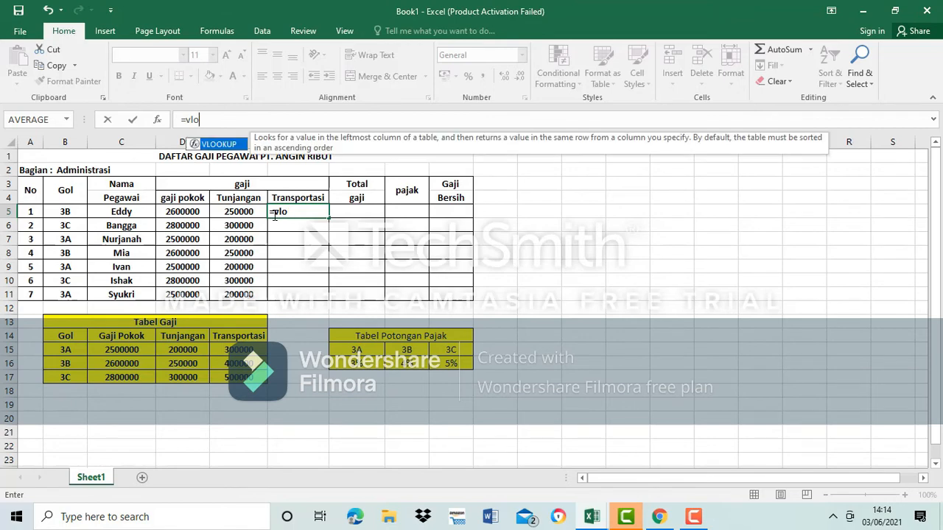
{"action": "type", "text": "oo"}
{"action": "key", "text": "Tab"}
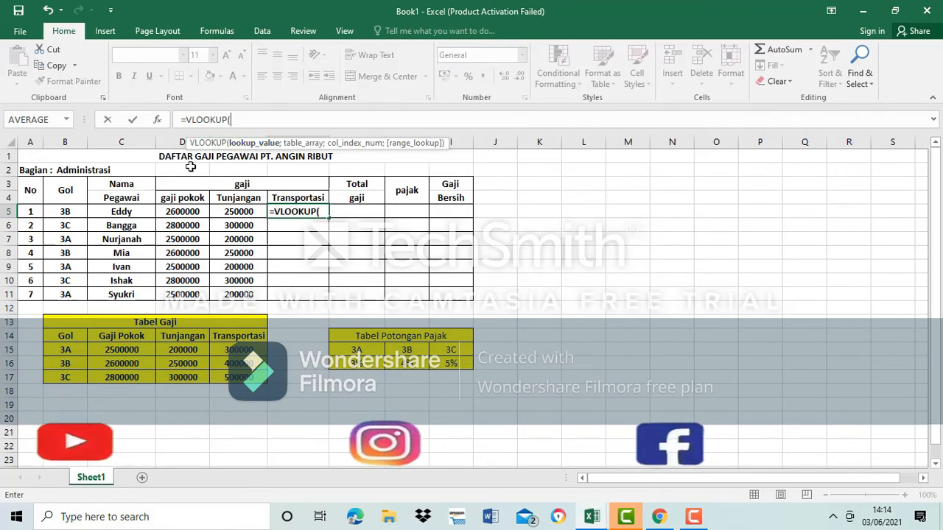
{"action": "left_click", "coordinate": [65, 212]}
{"action": "type", "text": ";"}
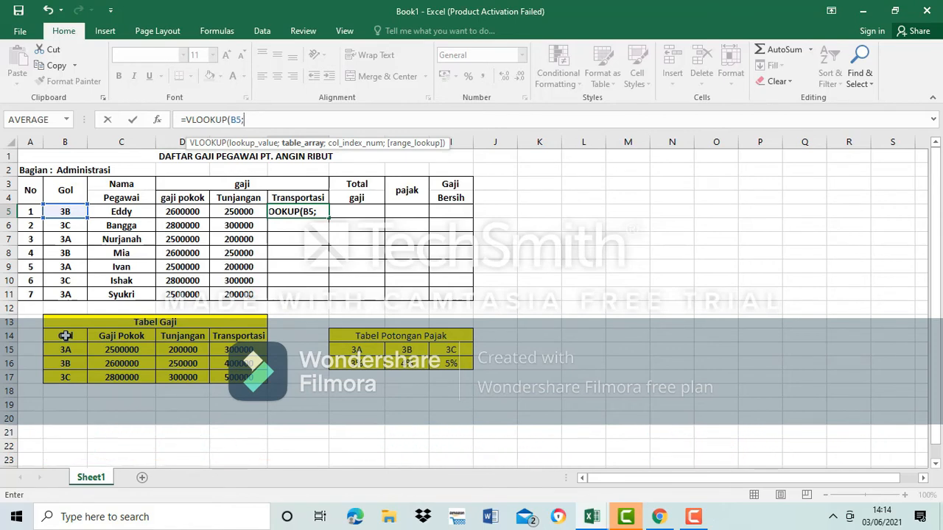
{"action": "left_click_drag", "start_coordinate": [65, 336], "coordinate": [239, 377]}
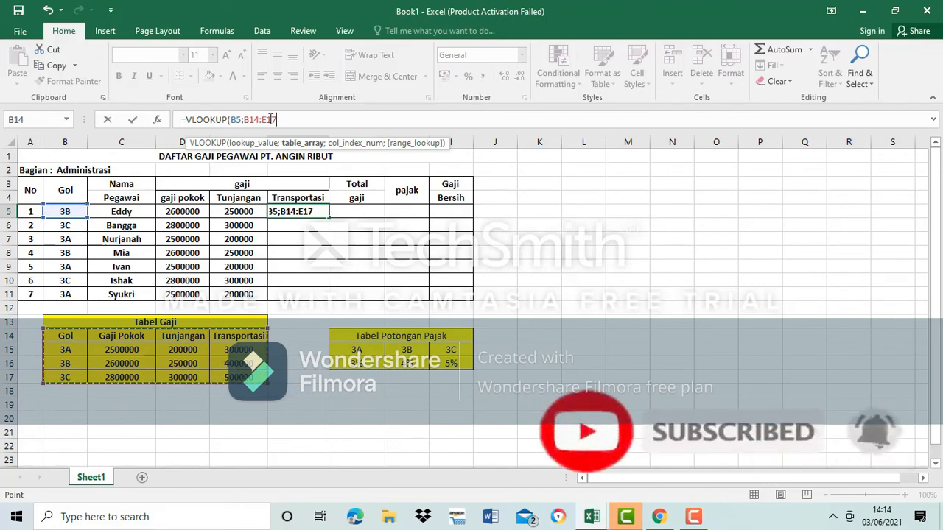
{"action": "type", "text": ";"}
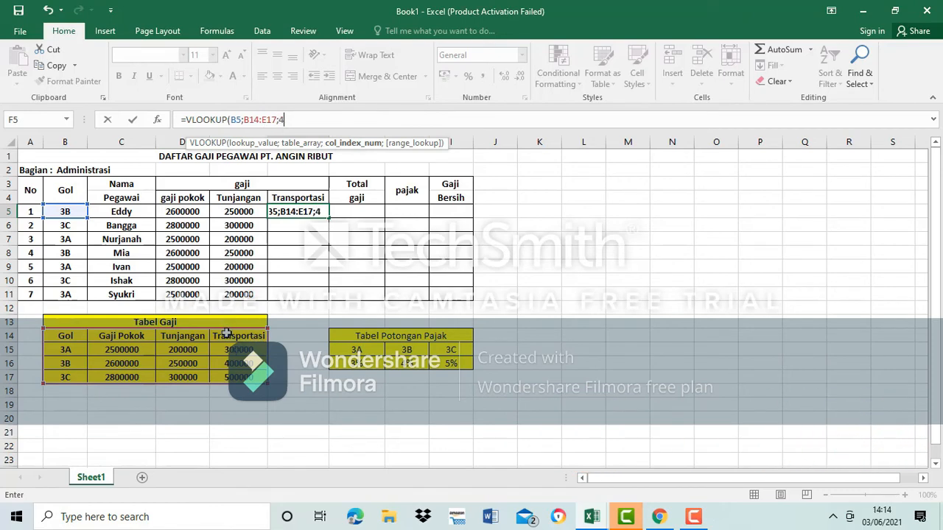
{"action": "type", "text": "4;0"}
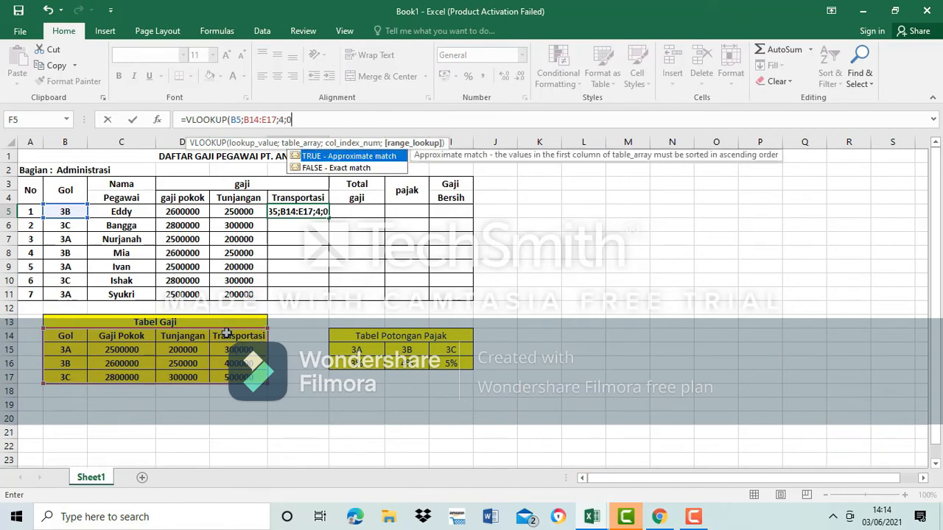
Complete the F5 formula as =VLOOKUP(B5;$B$14:$E$17;4;0) with an absolute table range and fill it down through F11.
{"action": "left_click", "coordinate": [247, 123]}
{"action": "type", "text": "$B"}
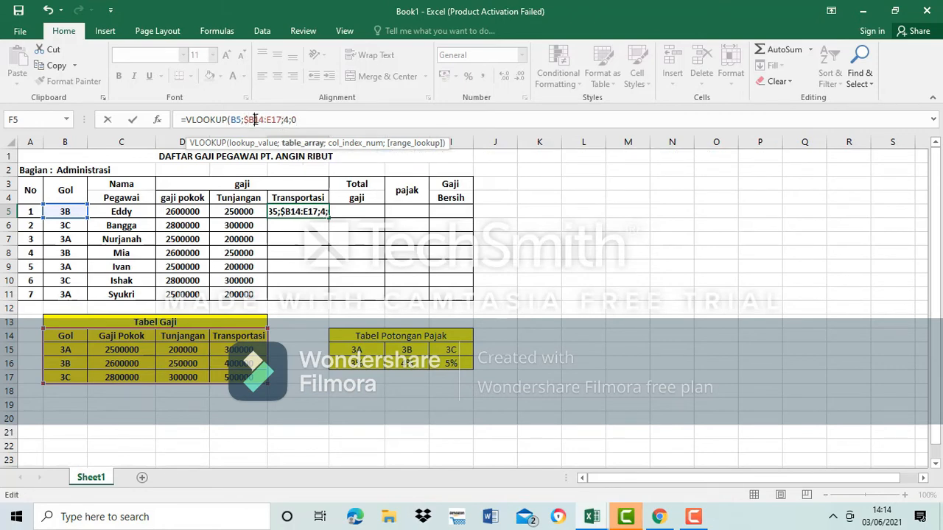
{"action": "type", "text": "$"}
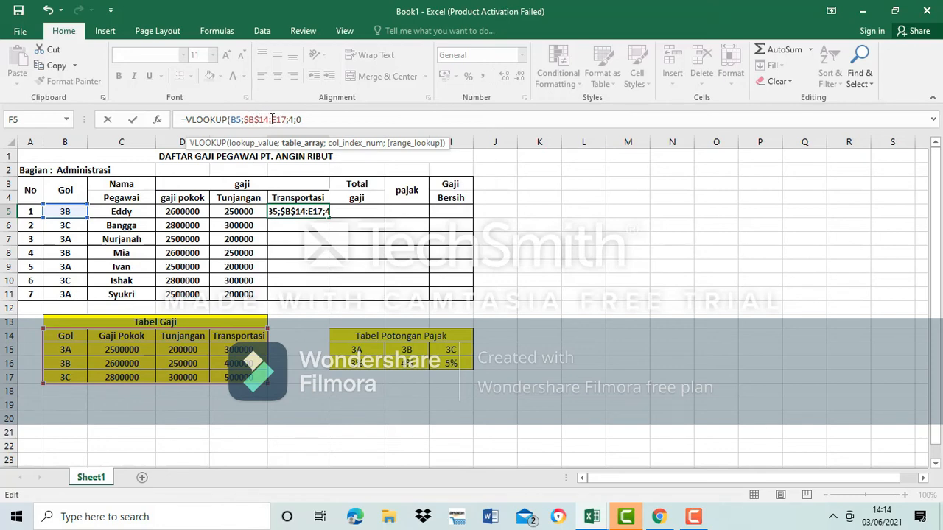
{"action": "type", "text": "$"}
{"action": "key", "text": "Left"}
{"action": "key", "text": "Left"}
{"action": "key", "text": "Left"}
{"action": "key", "text": "Left"}
{"action": "key", "text": "Left"}
{"action": "key", "text": "Left"}
{"action": "type", "text": "$"}
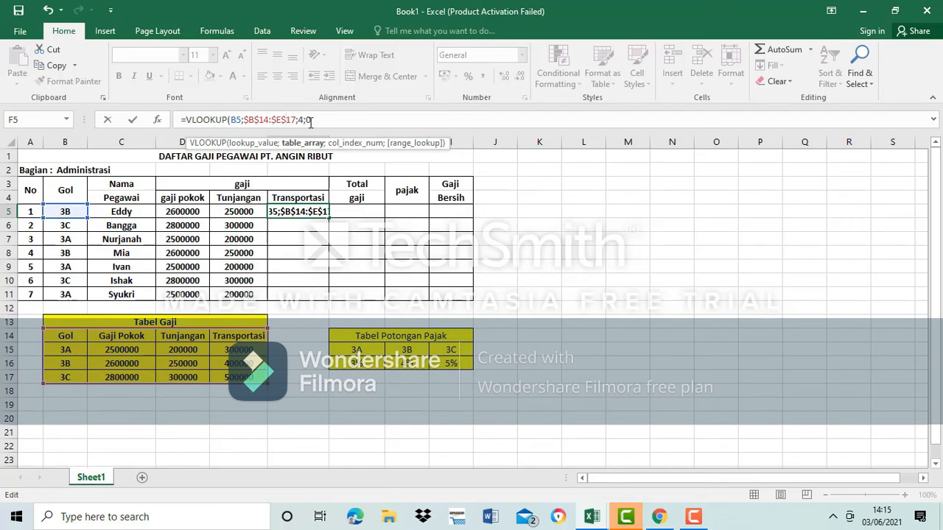
{"action": "key", "text": "Right"}
{"action": "key", "text": "Right"}
{"action": "key", "text": "Right"}
{"action": "key", "text": "Right"}
{"action": "key", "text": "Right"}
{"action": "key", "text": "Right"}
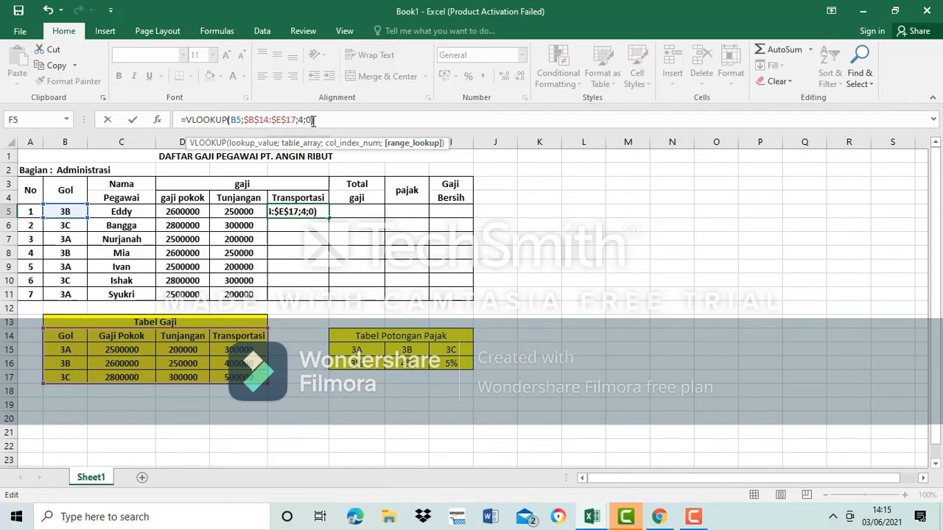
{"action": "key", "text": "Return"}
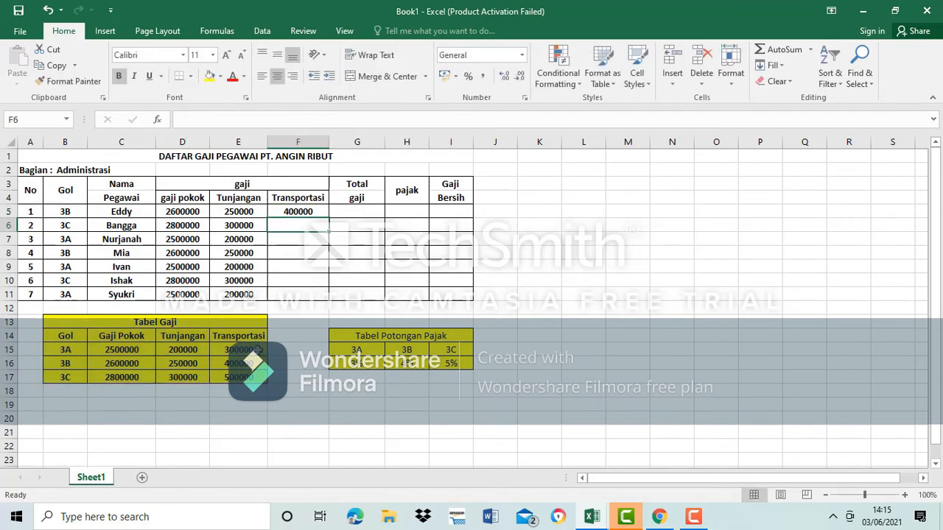
{"action": "left_click", "coordinate": [306, 212]}
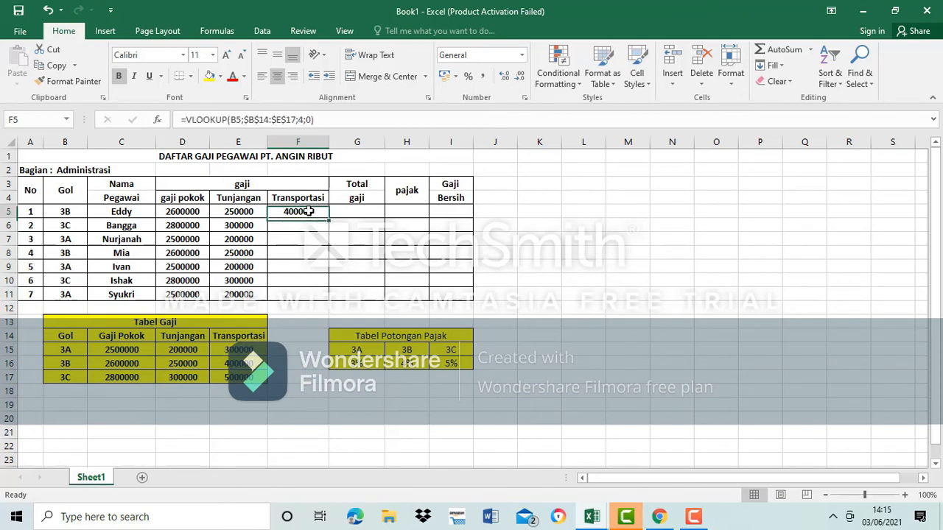
{"action": "left_click_drag", "start_coordinate": [329, 218], "coordinate": [331, 298]}
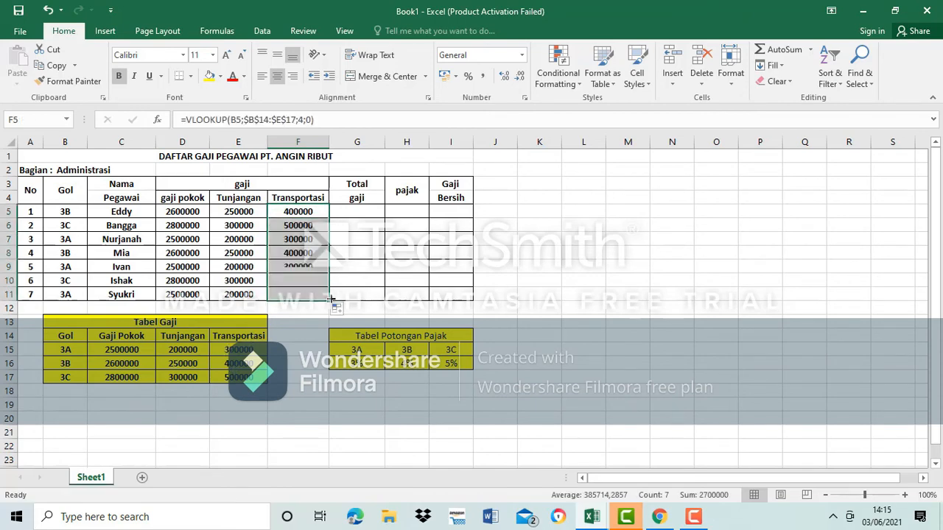
Calculate the first employee's total gaji in G5 with =SUM(D5:F5) and fill the formula down through G11.
{"action": "double_click", "coordinate": [339, 215]}
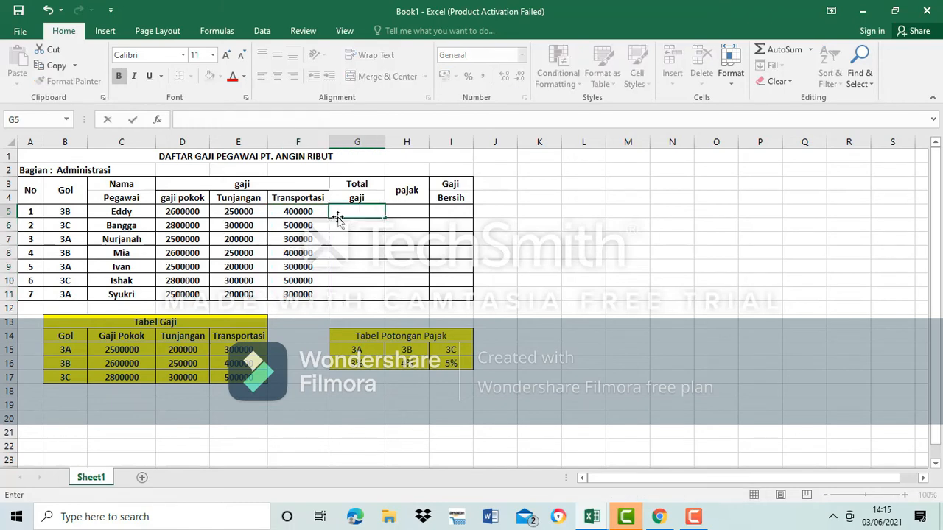
{"action": "type", "text": "="}
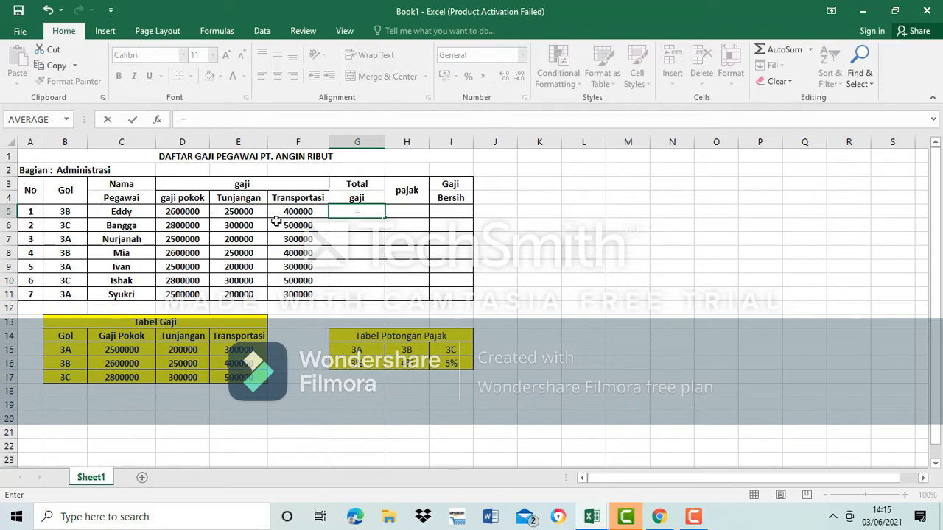
{"action": "type", "text": "sum"}
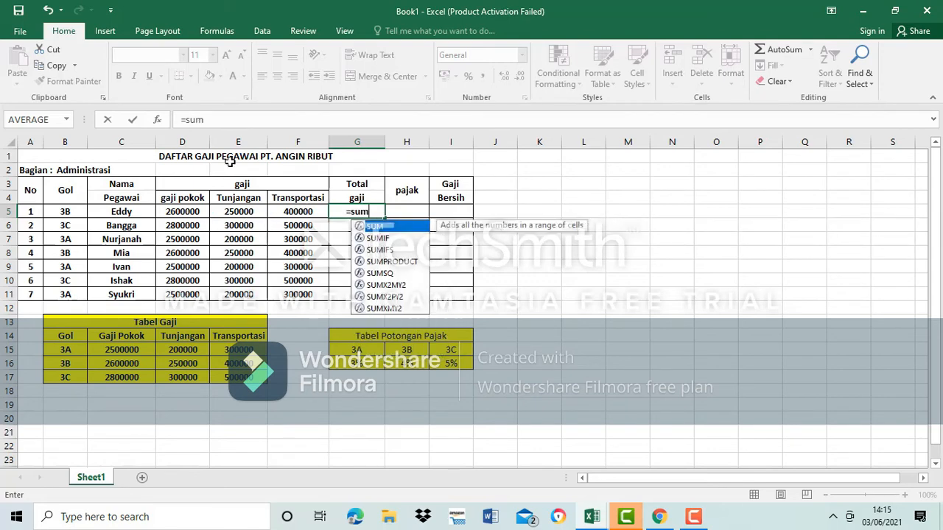
{"action": "double_click", "coordinate": [407, 229]}
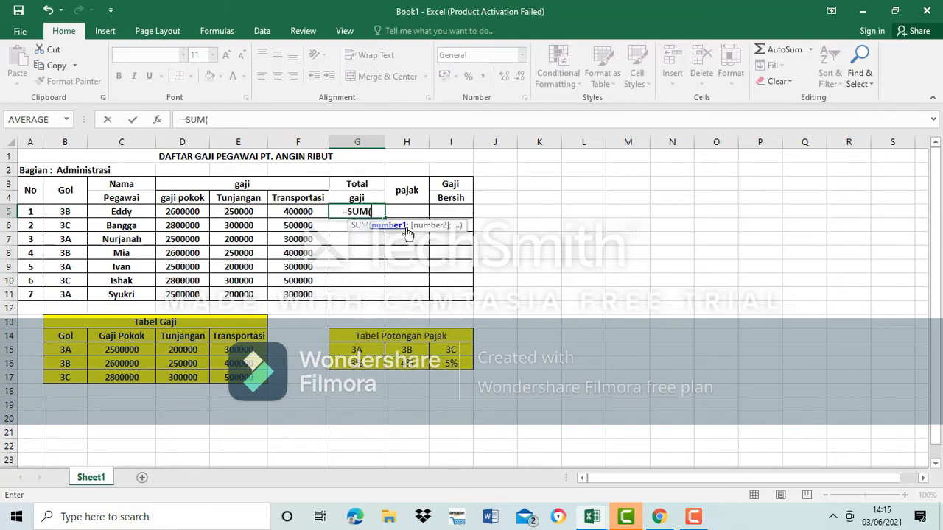
{"action": "left_click_drag", "start_coordinate": [172, 211], "coordinate": [301, 212]}
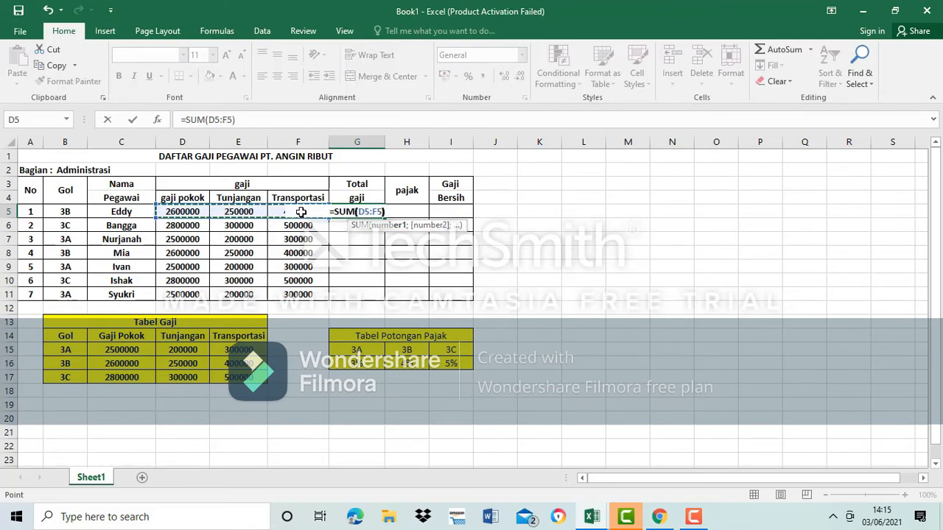
{"action": "key", "text": "Return"}
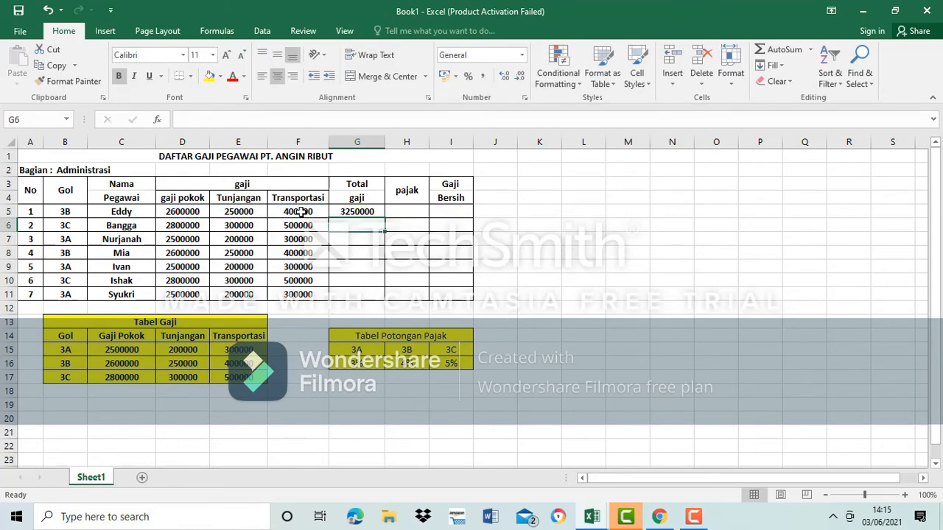
{"action": "left_click", "coordinate": [360, 211]}
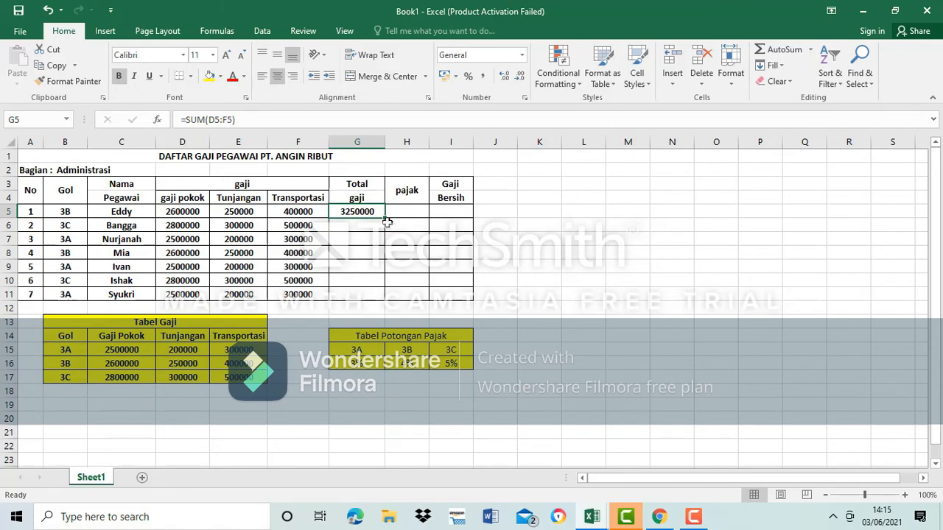
{"action": "left_click_drag", "start_coordinate": [384, 218], "coordinate": [383, 298]}
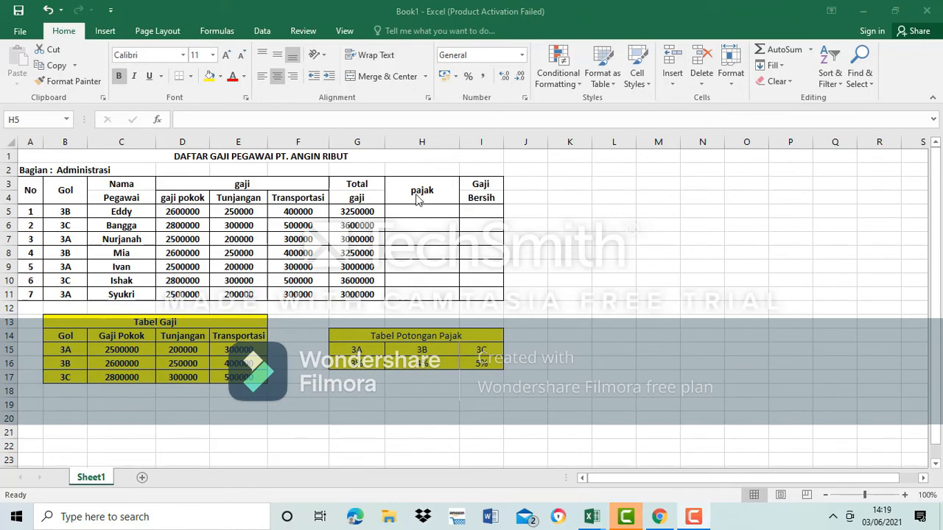
{"action": "left_click", "coordinate": [403, 212]}
{"action": "type", "text": "="}
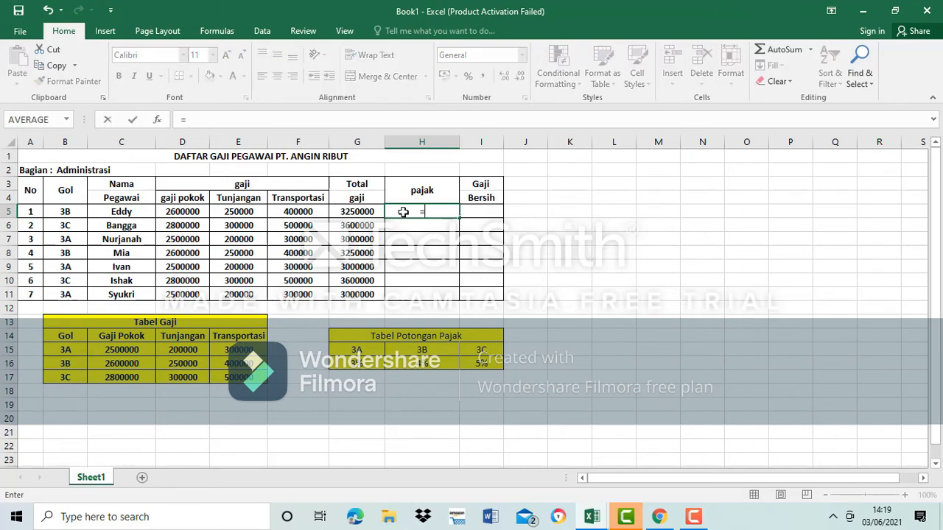
{"action": "type", "text": "hloo"}
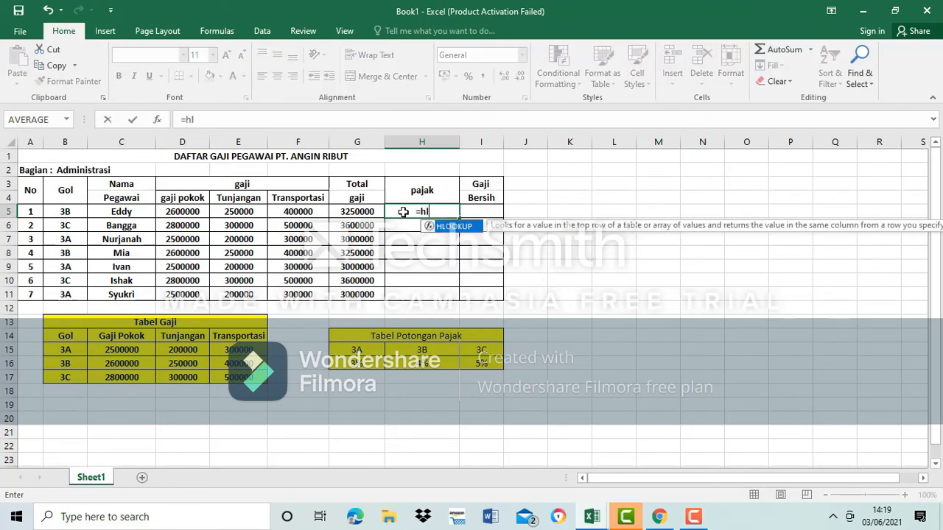
{"action": "double_click", "coordinate": [448, 226]}
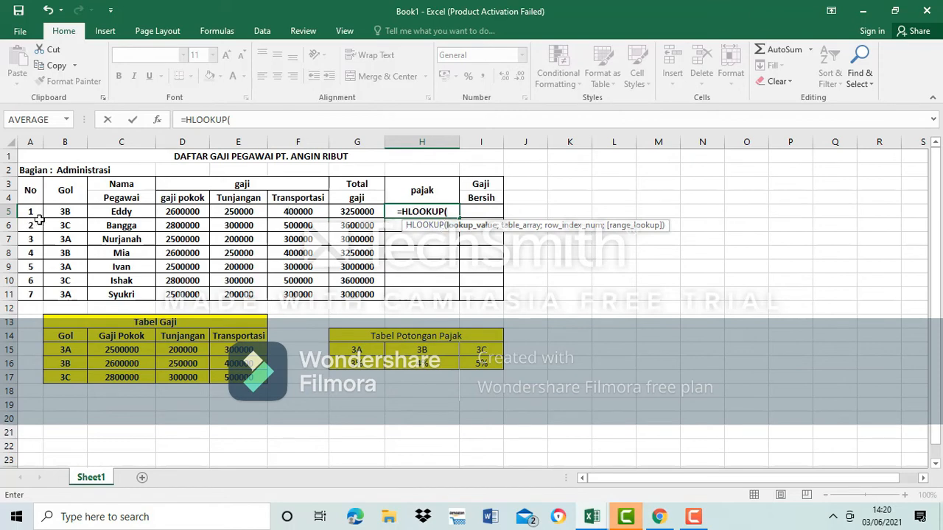
{"action": "left_click", "coordinate": [64, 211]}
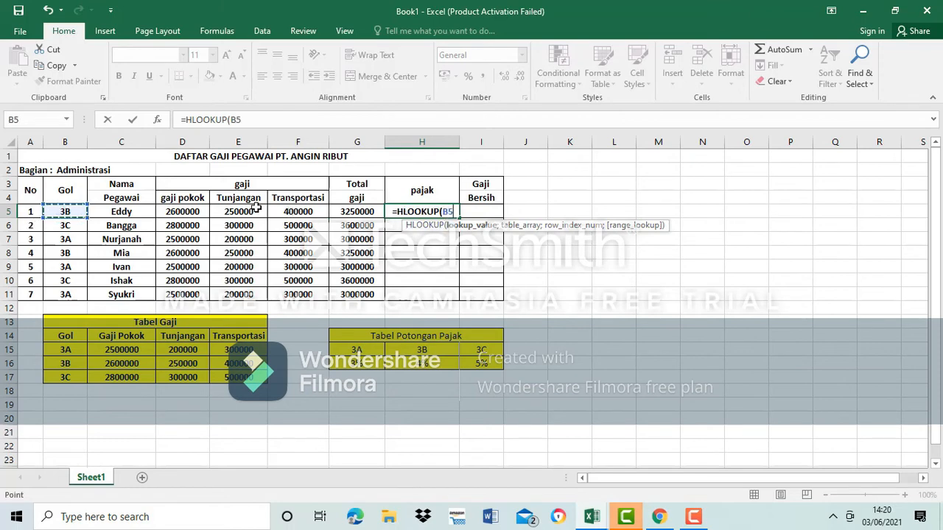
{"action": "type", "text": ";"}
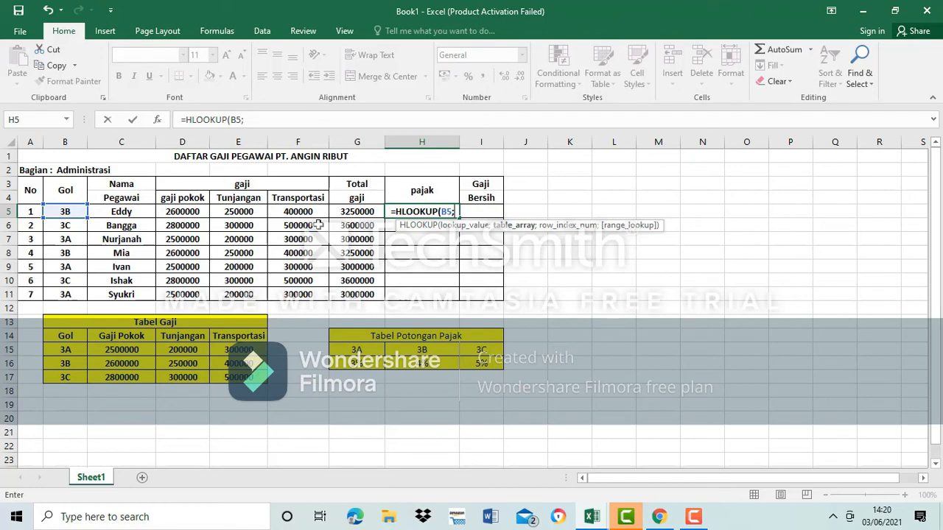
{"action": "left_click_drag", "start_coordinate": [357, 211], "coordinate": [361, 291]}
{"action": "type", "text": ";"}
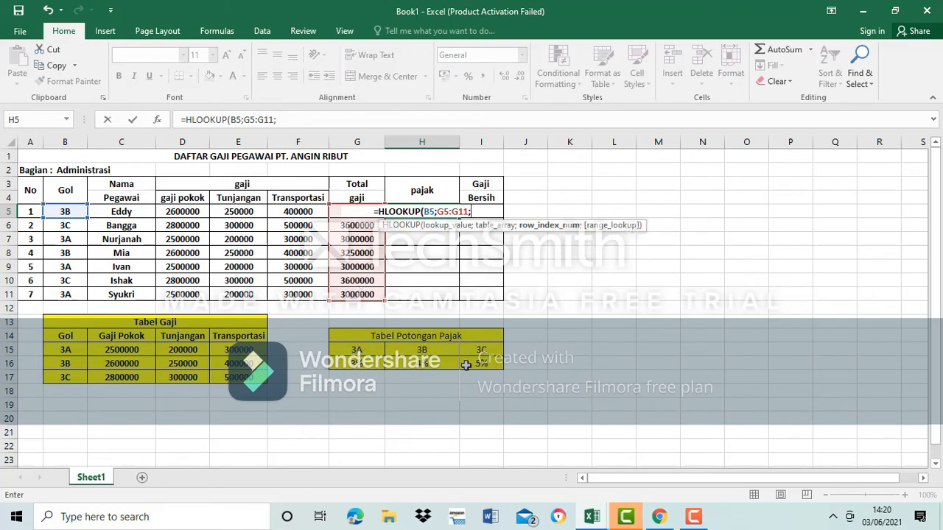
{"action": "key", "text": "Escape"}
Build an HLOOKUP in H5 for the first employee's pajak with lookup value B5, table G15:I16, row 2 and match 0.
{"action": "left_click", "coordinate": [420, 212]}
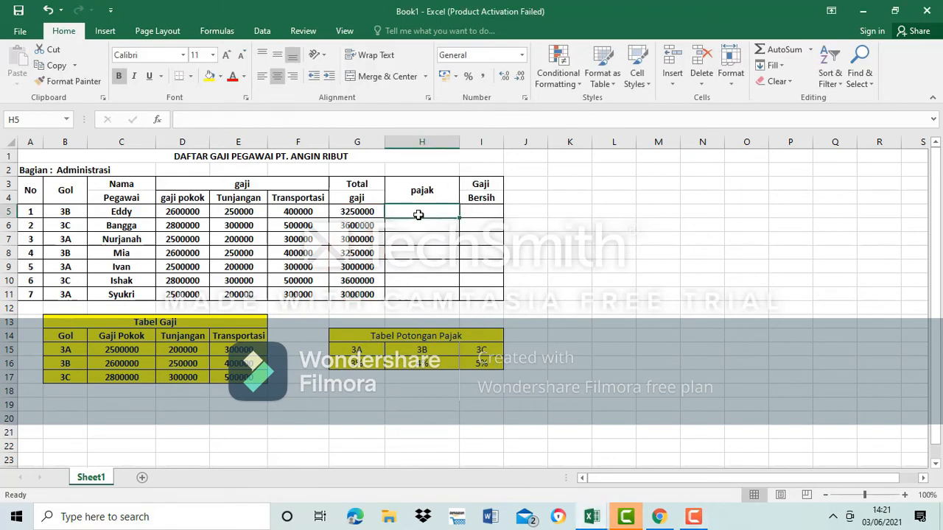
{"action": "type", "text": "="}
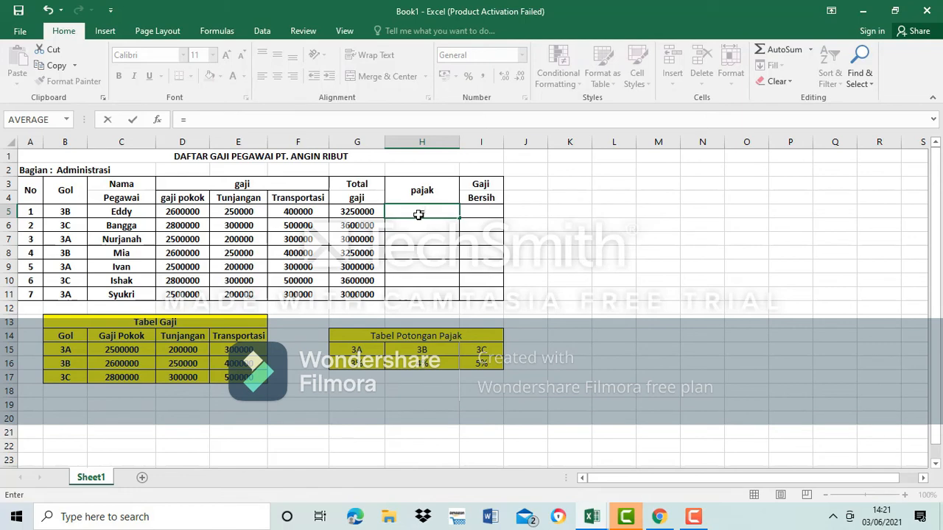
{"action": "type", "text": "ho"}
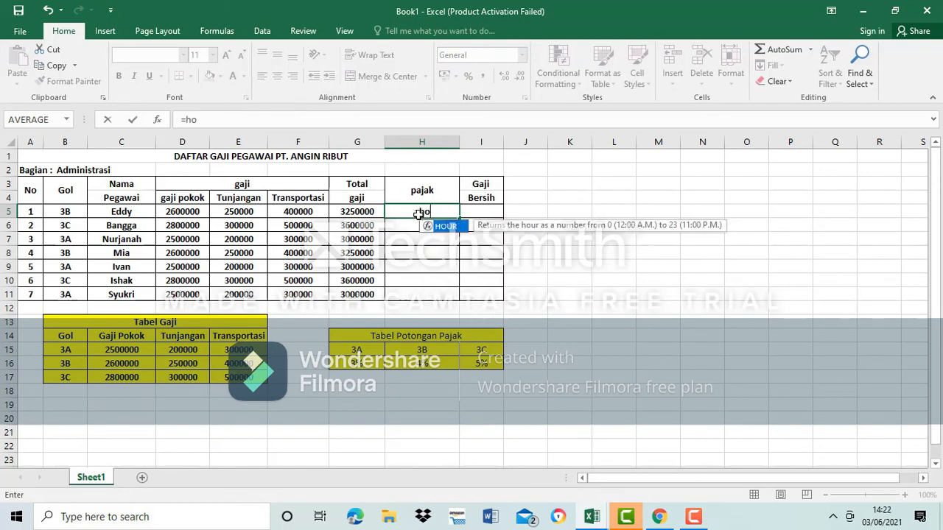
{"action": "key", "text": "BackSpace"}
{"action": "type", "text": "lo"}
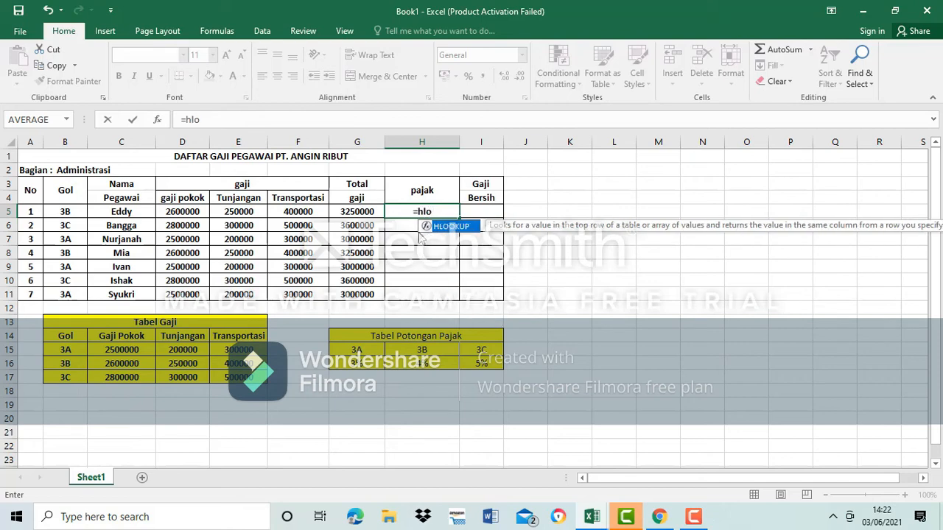
{"action": "double_click", "coordinate": [462, 226]}
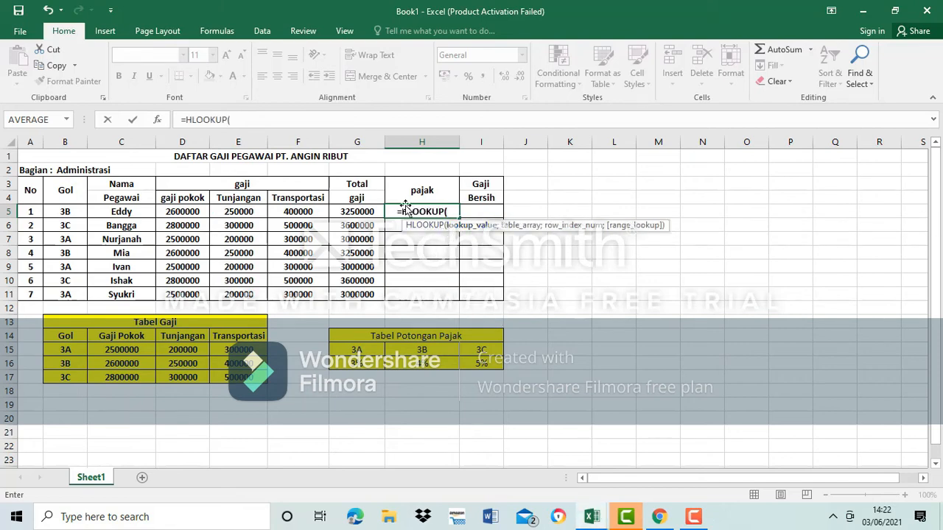
{"action": "left_click", "coordinate": [65, 212]}
{"action": "type", "text": ";"}
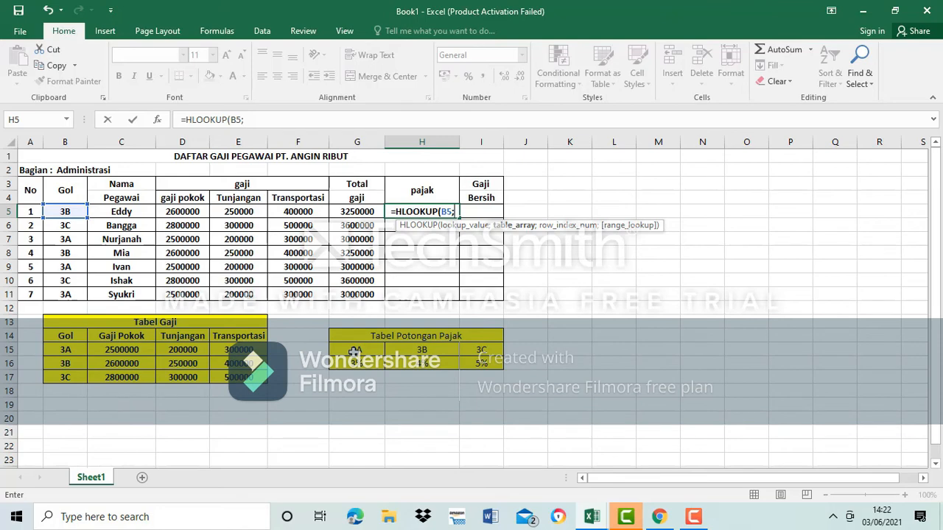
{"action": "left_click_drag", "start_coordinate": [355, 352], "coordinate": [468, 362]}
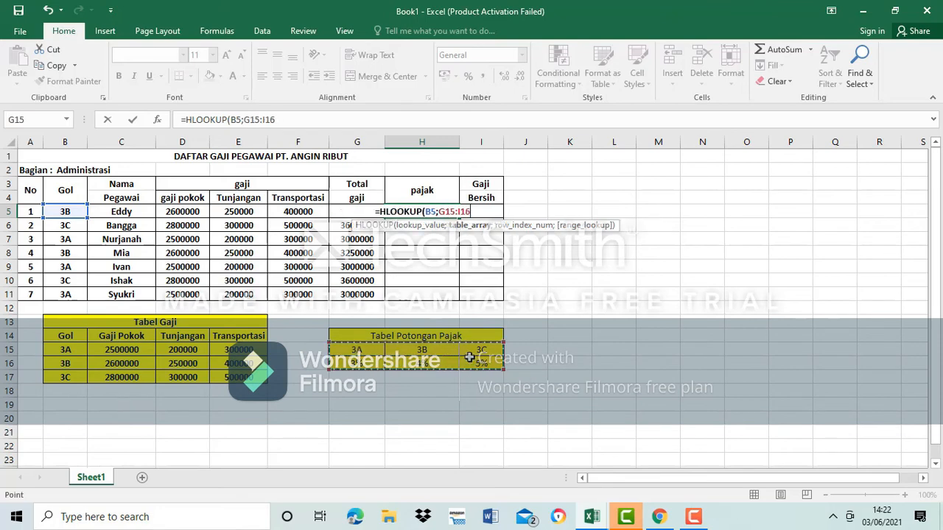
{"action": "type", "text": ";"}
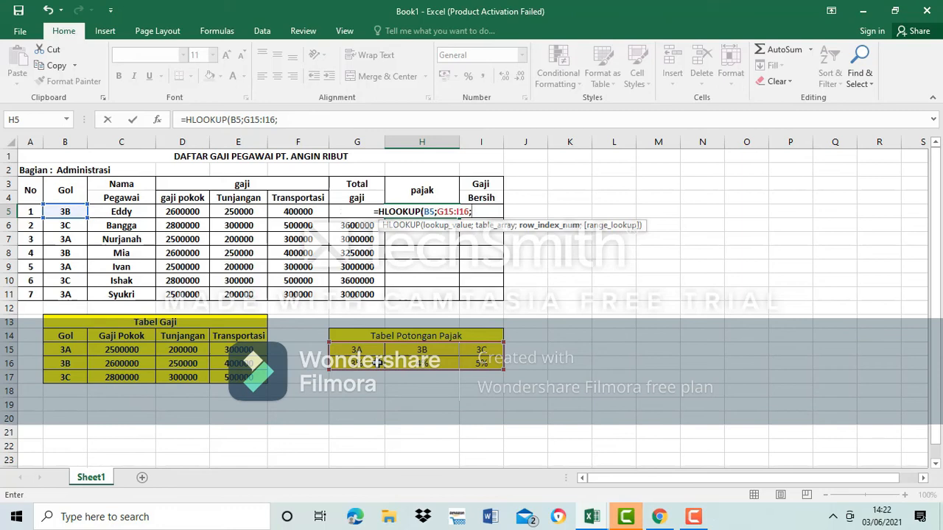
{"action": "type", "text": "2;"}
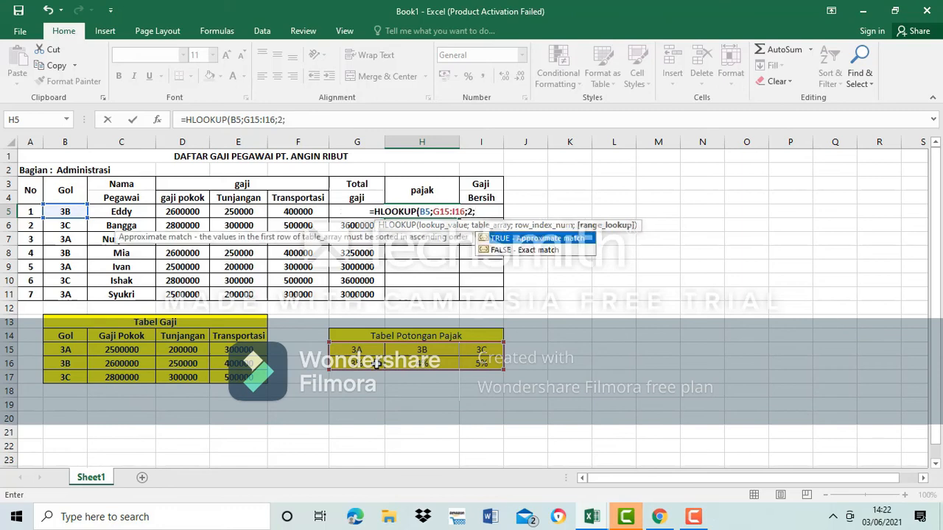
{"action": "type", "text": "0"}
Make the table range in the H5 formula absolute as $G$15:$I$16 and close the HLOOKUP parenthesis.
{"action": "left_click", "coordinate": [440, 224]}
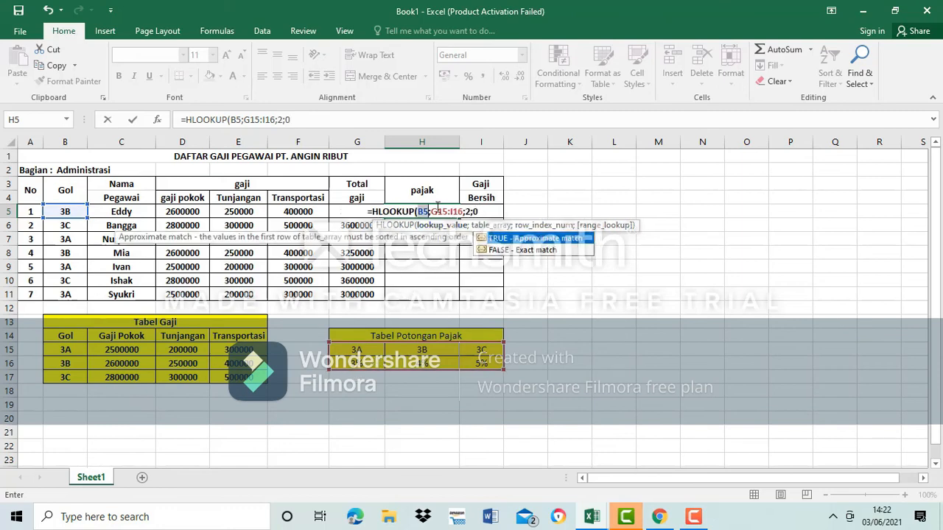
{"action": "left_click", "coordinate": [433, 211]}
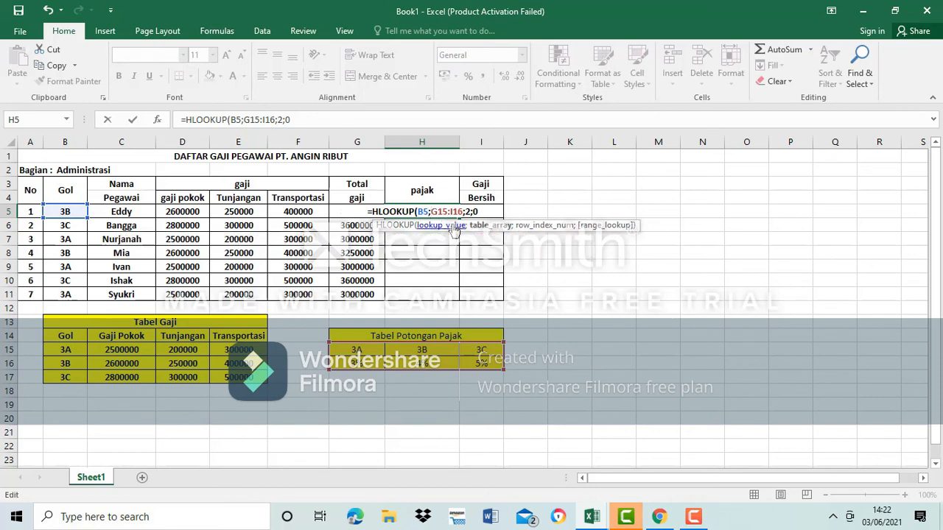
{"action": "key", "text": "F4"}
{"action": "left_click", "coordinate": [496, 214]}
{"action": "type", "text": ")"}
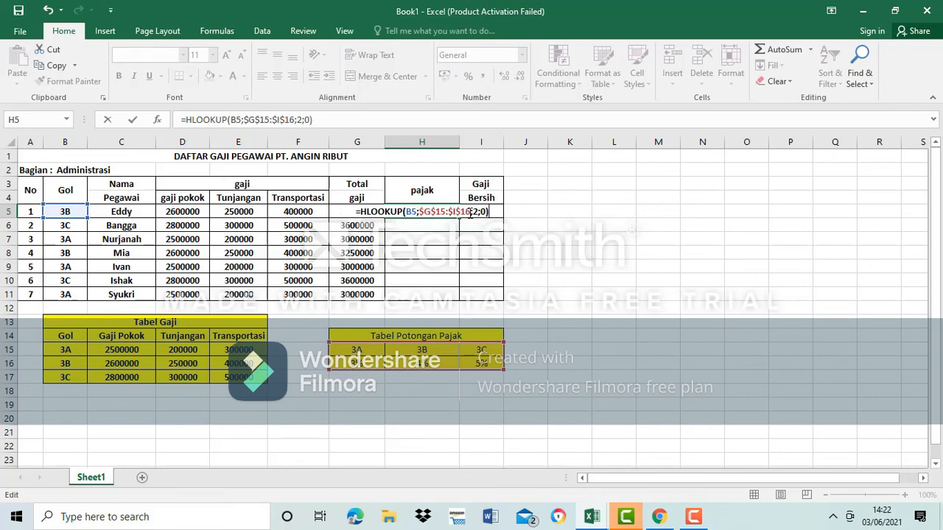
Multiply the H5 lookup by total gaji in G5 and fill the pajak formula down through H11.
{"action": "type", "text": "*"}
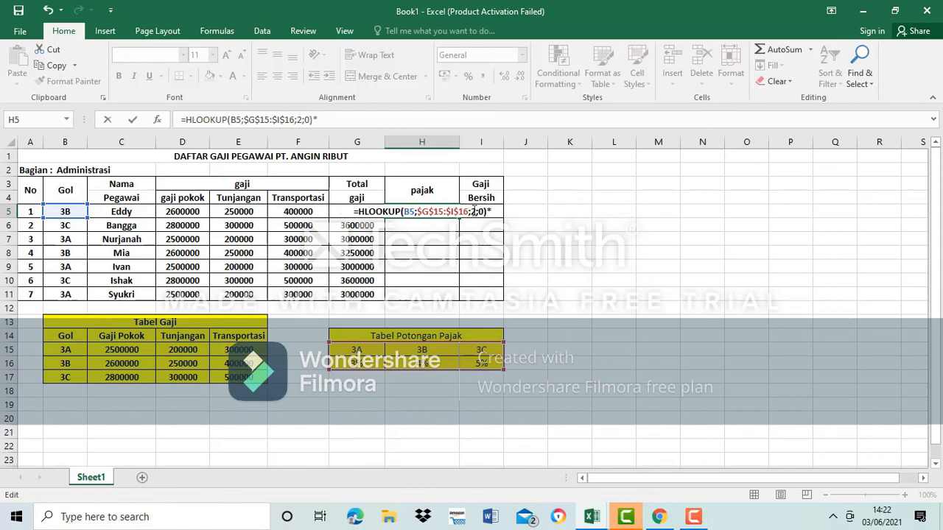
{"action": "left_click", "coordinate": [339, 212]}
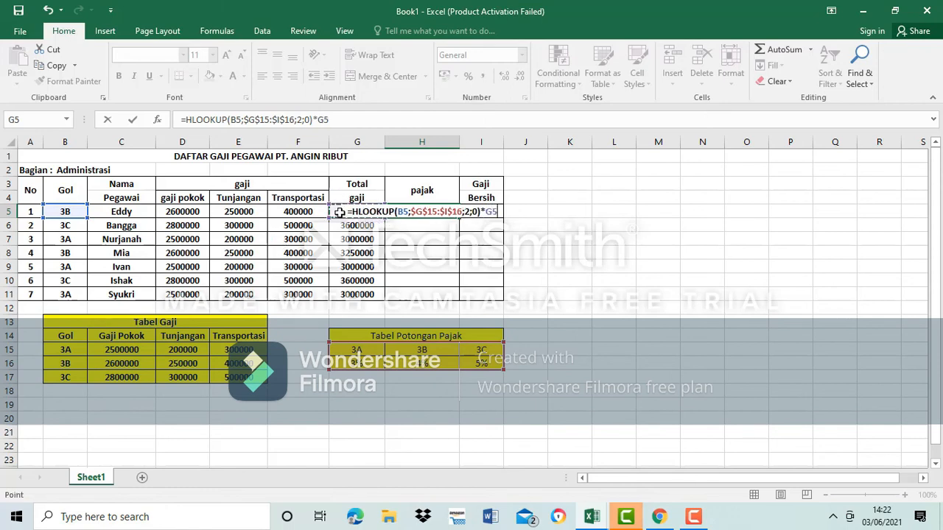
{"action": "key", "text": "Return"}
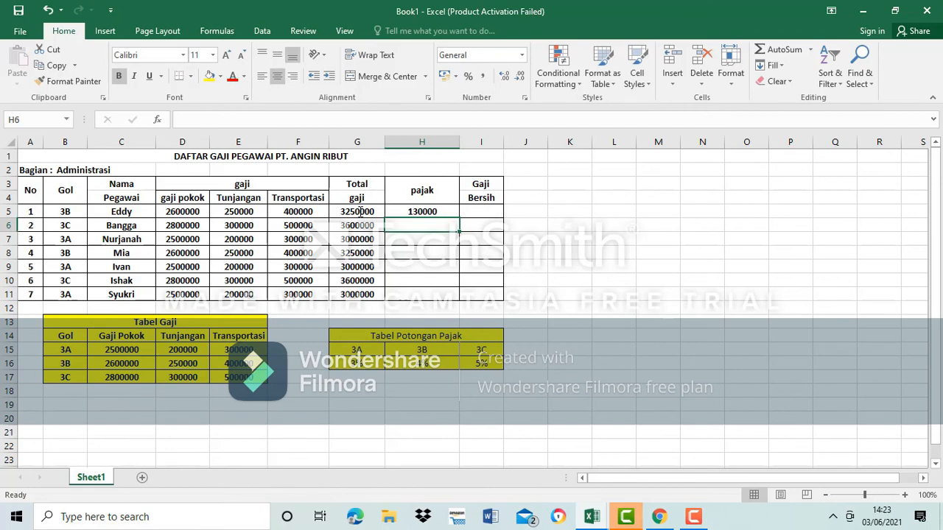
{"action": "left_click", "coordinate": [447, 210]}
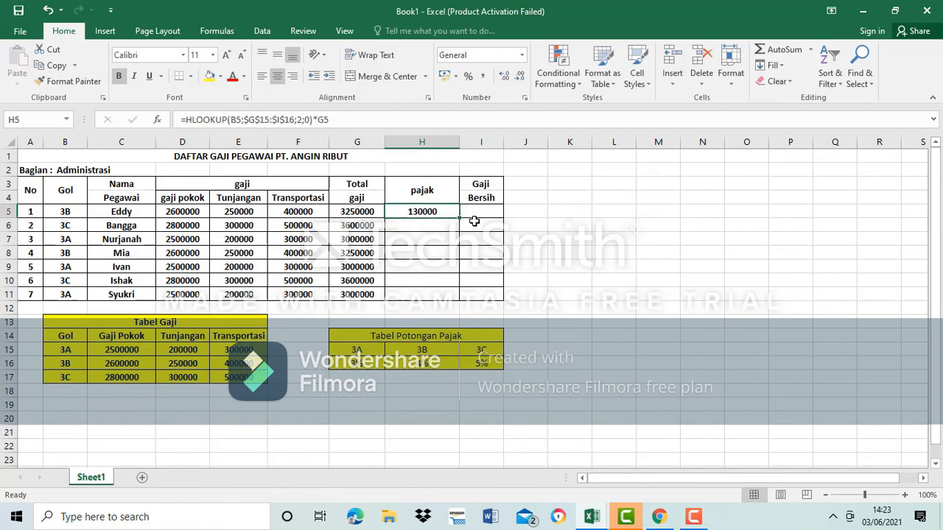
{"action": "left_click_drag", "start_coordinate": [461, 218], "coordinate": [461, 298]}
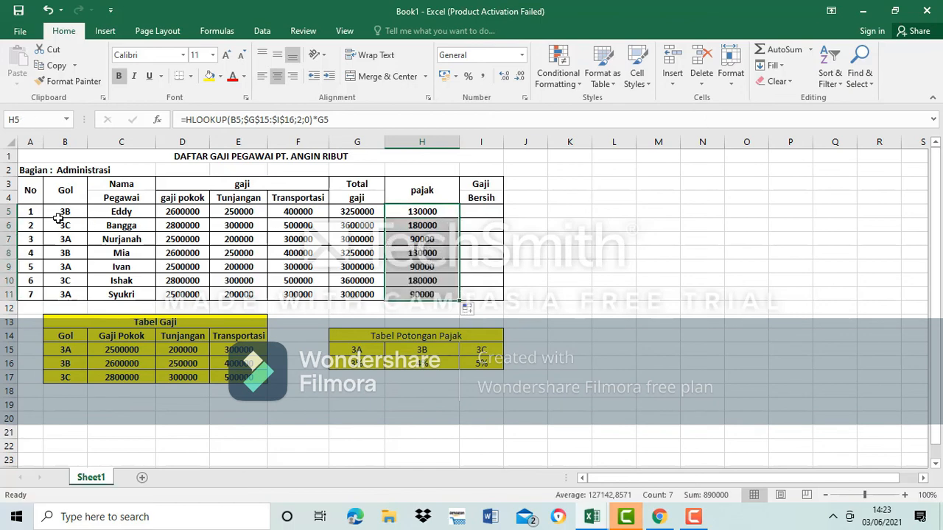
Calculate the first employee's gaji bersih in I5 with =G5-H5 and fill the formula down through I11.
{"action": "left_click", "coordinate": [479, 212]}
{"action": "type", "text": "="}
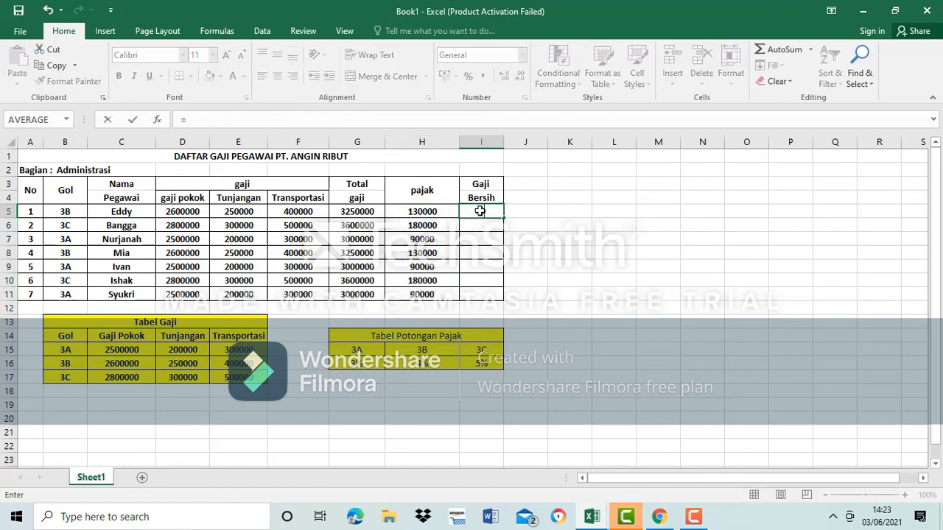
{"action": "left_click", "coordinate": [372, 213]}
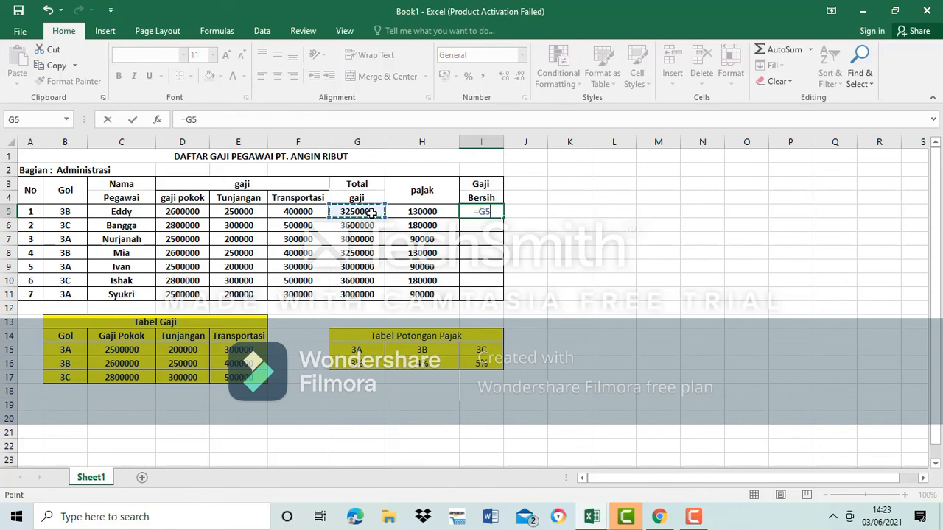
{"action": "type", "text": "-"}
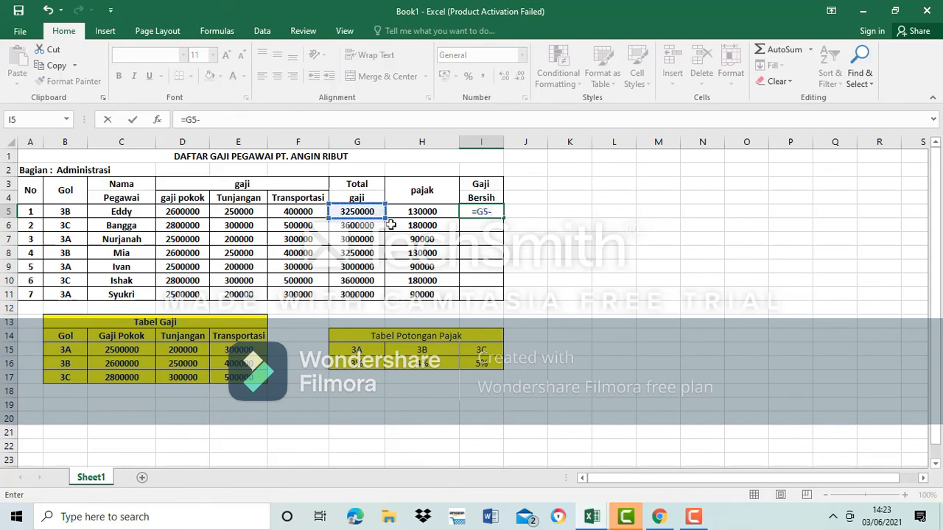
{"action": "left_click", "coordinate": [418, 212]}
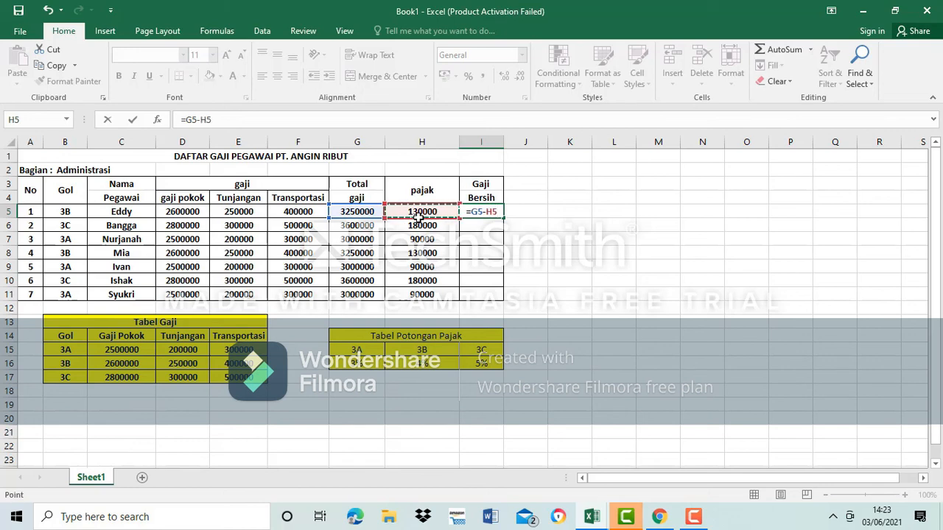
{"action": "key", "text": "Return"}
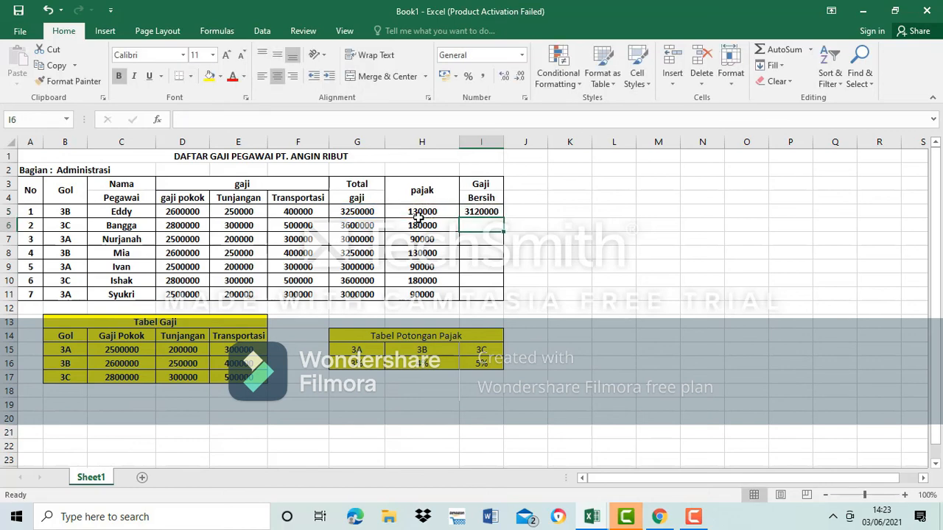
{"action": "left_click", "coordinate": [492, 213]}
{"action": "double_click", "coordinate": [503, 218]}
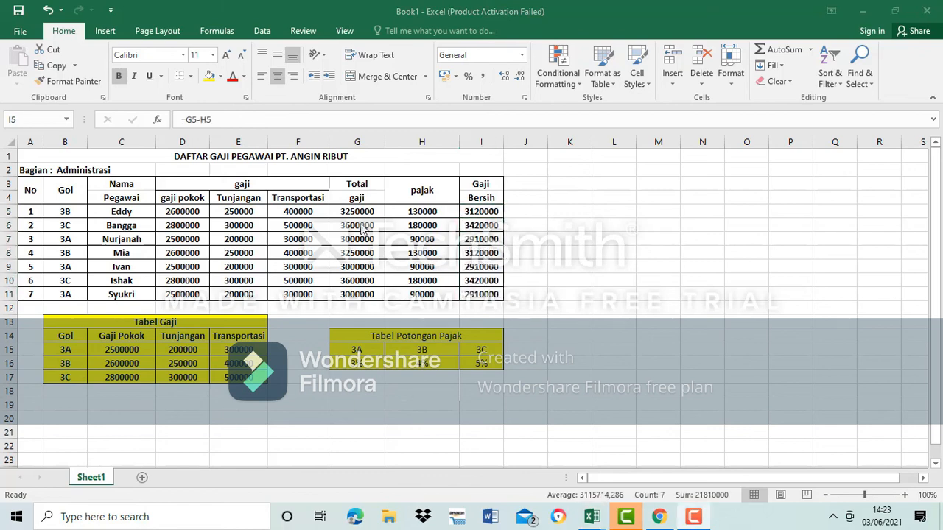